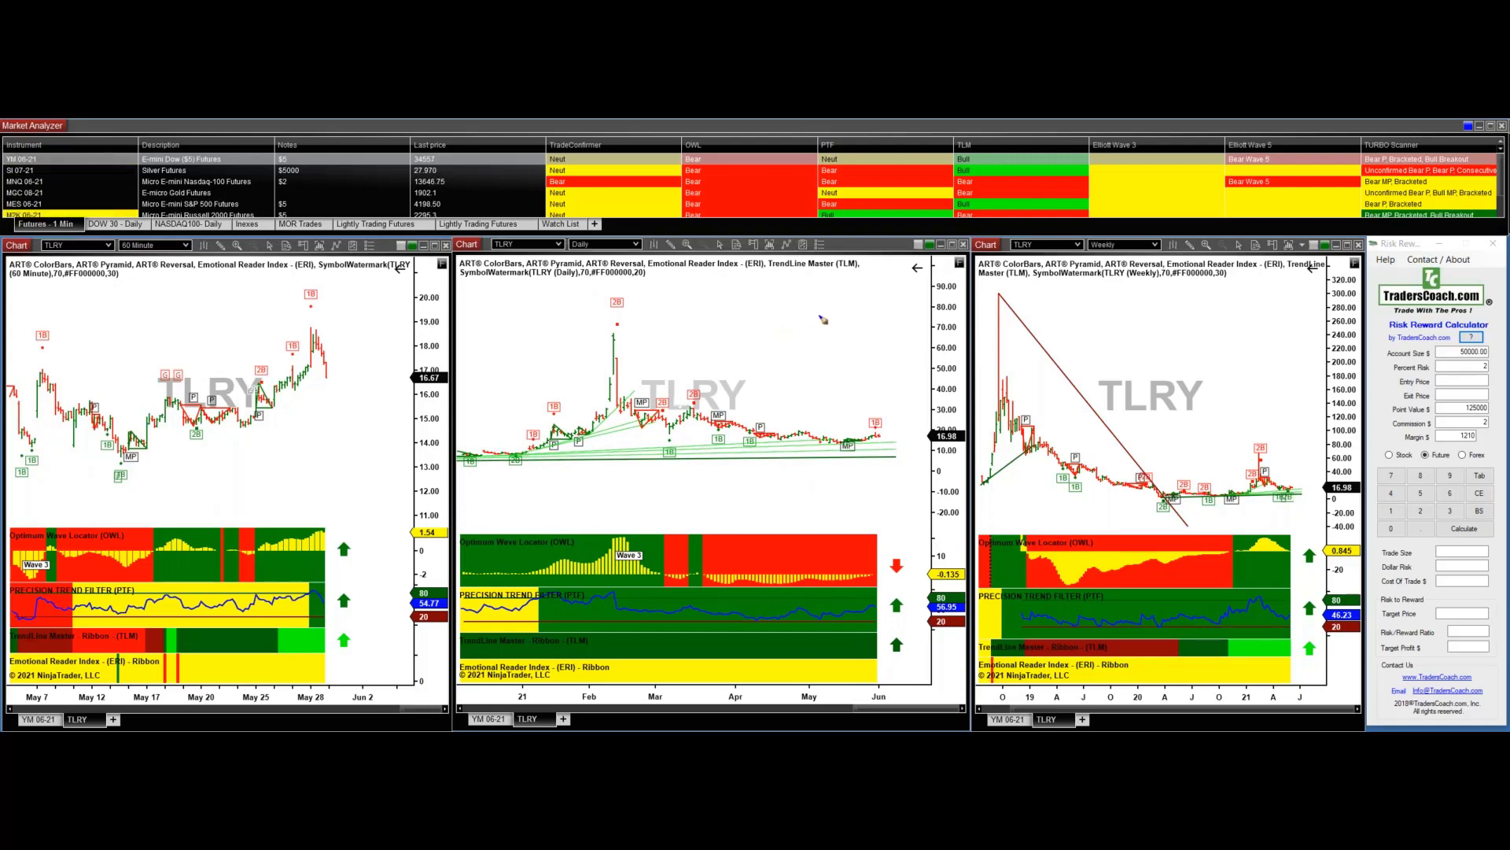
{"action": "mouse_move", "coordinate": [813, 294]}
{"action": "left_mouse_down"}
{"action": "mouse_move", "coordinate": [812, 315]}
{"action": "mouse_move", "coordinate": [840, 287]}
{"action": "mouse_move", "coordinate": [791, 331]}
{"action": "mouse_move", "coordinate": [881, 295]}
{"action": "left_mouse_up"}
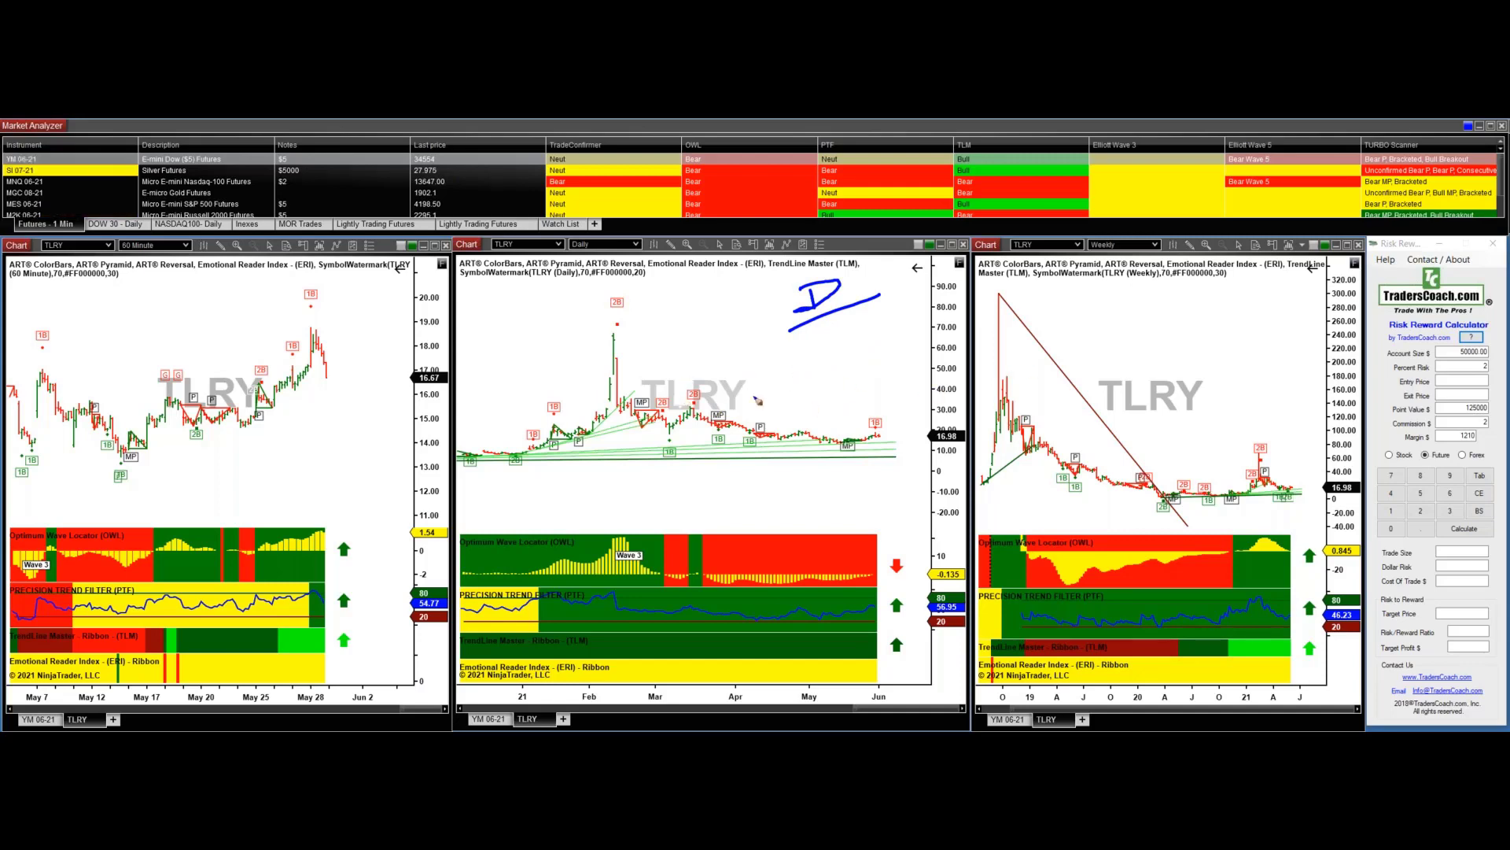
{"action": "left_click_drag", "start_coordinate": [702, 292], "coordinate": [789, 246]}
{"action": "left_click_drag", "start_coordinate": [365, 288], "coordinate": [404, 265]}
{"action": "left_click_drag", "start_coordinate": [1064, 291], "coordinate": [1127, 280]}
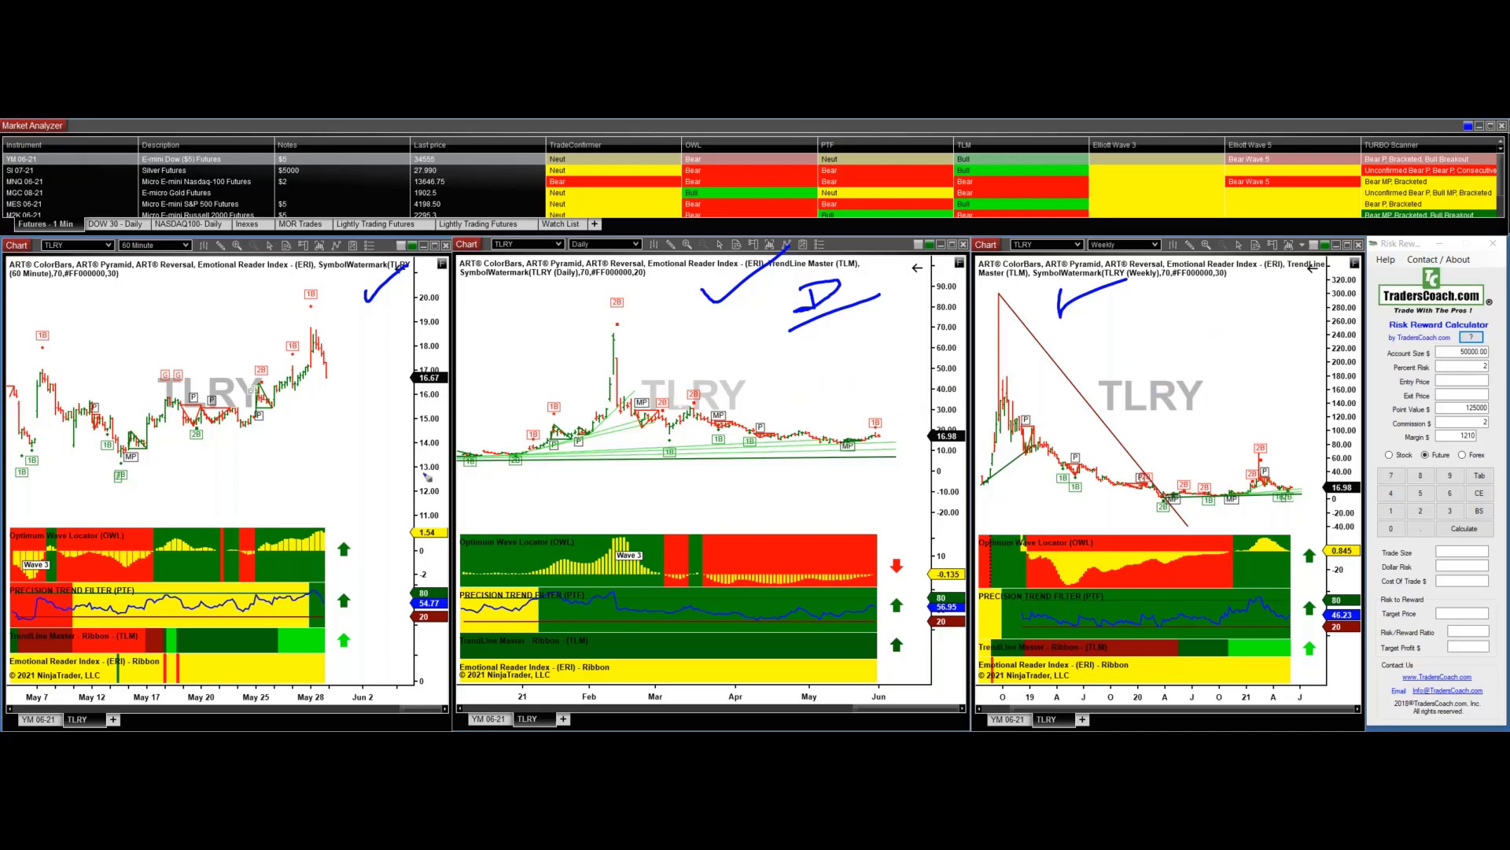
{"action": "left_click_drag", "start_coordinate": [787, 547], "coordinate": [810, 532]}
{"action": "left_click_drag", "start_coordinate": [783, 594], "coordinate": [818, 580]}
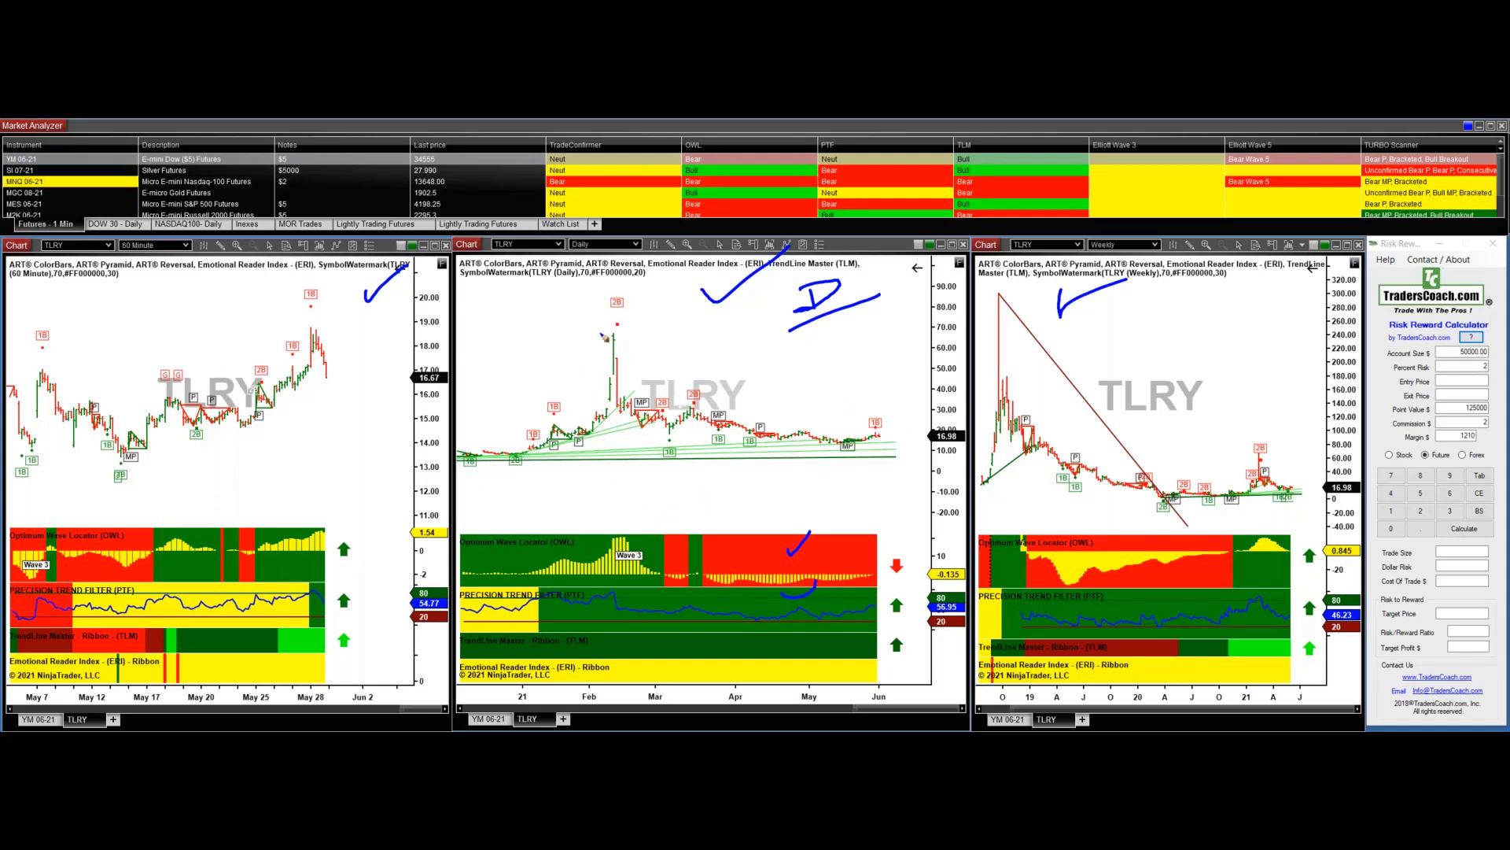
{"action": "left_click_drag", "start_coordinate": [602, 335], "coordinate": [625, 333]}
{"action": "mouse_move", "coordinate": [629, 528]}
{"action": "left_mouse_down"}
{"action": "mouse_move", "coordinate": [592, 567]}
{"action": "mouse_move", "coordinate": [631, 579]}
{"action": "mouse_move", "coordinate": [645, 535]}
{"action": "mouse_move", "coordinate": [612, 519]}
{"action": "left_mouse_up"}
{"action": "mouse_move", "coordinate": [602, 333]}
{"action": "left_mouse_down"}
{"action": "mouse_move", "coordinate": [675, 404]}
{"action": "mouse_move", "coordinate": [815, 434]}
{"action": "left_mouse_up"}
{"action": "left_click_drag", "start_coordinate": [476, 463], "coordinate": [535, 458]}
{"action": "mouse_move", "coordinate": [798, 437]}
{"action": "left_mouse_down"}
{"action": "mouse_move", "coordinate": [875, 432]}
{"action": "mouse_move", "coordinate": [858, 430]}
{"action": "mouse_move", "coordinate": [856, 461]}
{"action": "mouse_move", "coordinate": [870, 445]}
{"action": "mouse_move", "coordinate": [852, 430]}
{"action": "left_mouse_up"}
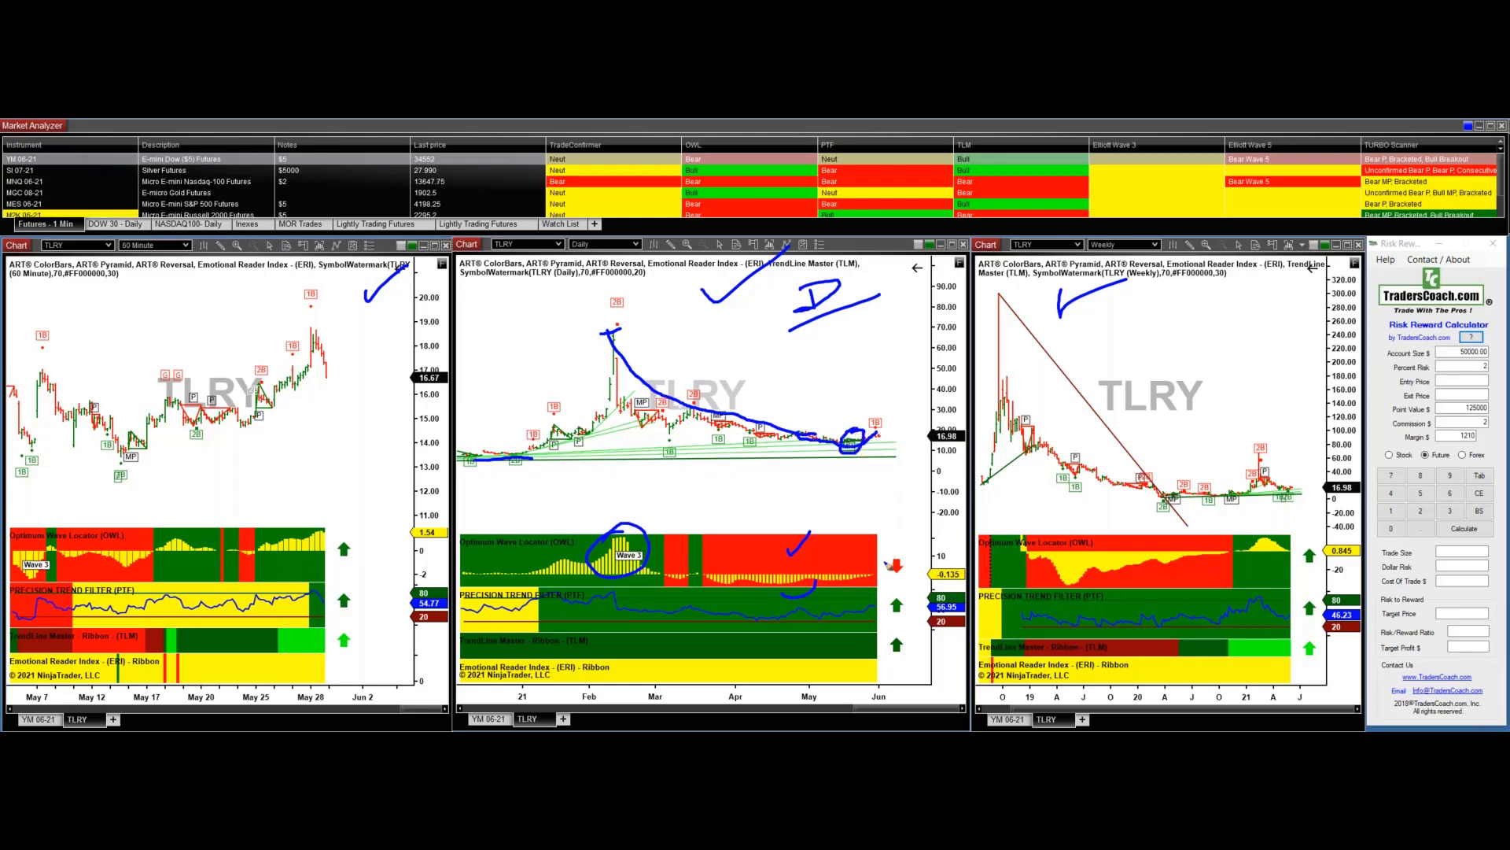
{"action": "mouse_move", "coordinate": [866, 563]}
{"action": "left_mouse_down"}
{"action": "mouse_move", "coordinate": [870, 592]}
{"action": "mouse_move", "coordinate": [884, 577]}
{"action": "mouse_move", "coordinate": [867, 563]}
{"action": "left_mouse_up"}
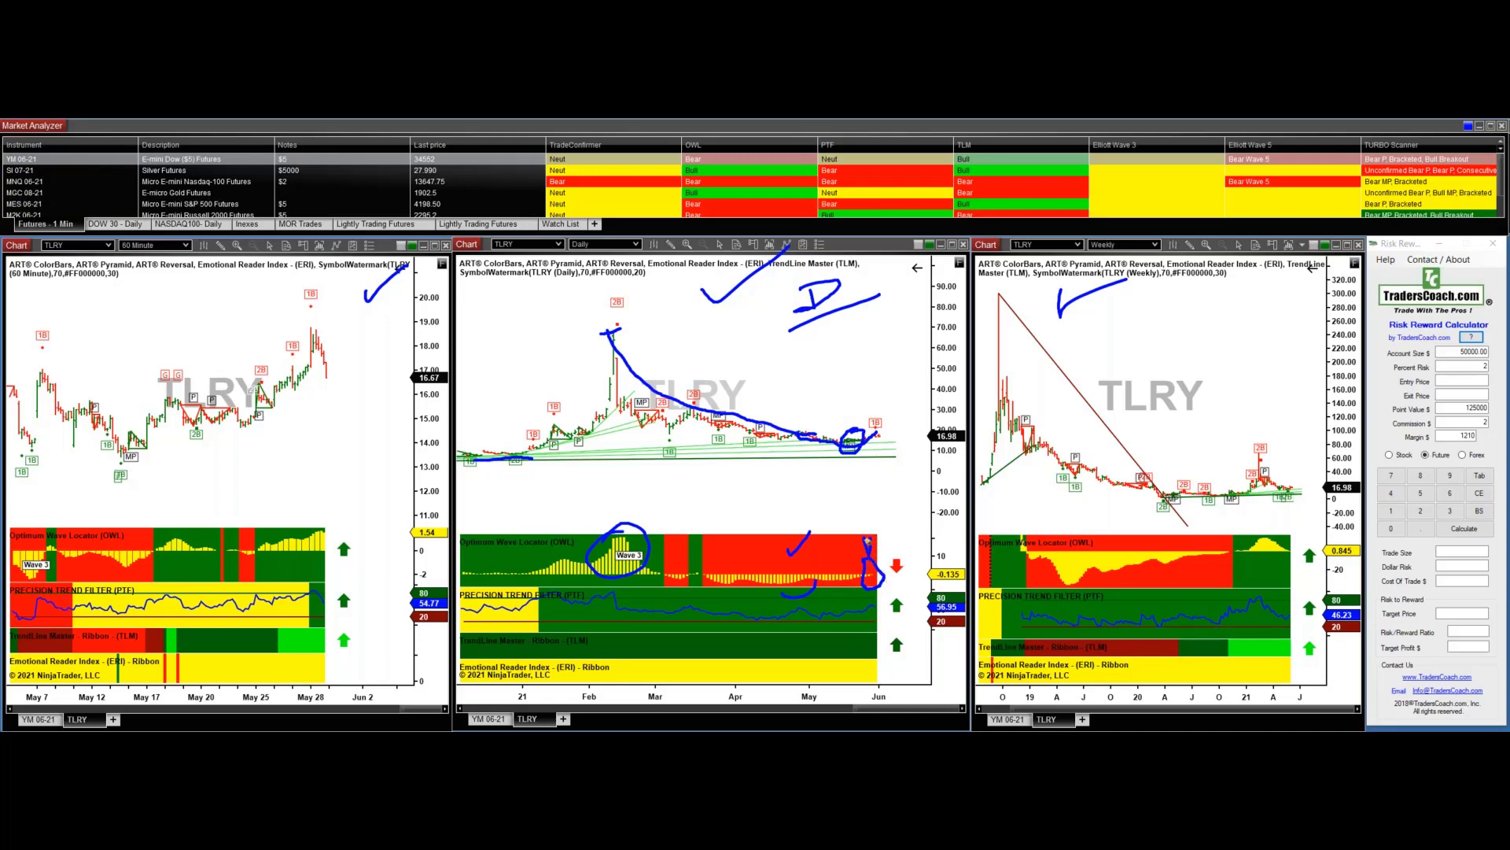
{"action": "key", "text": "Escape"}
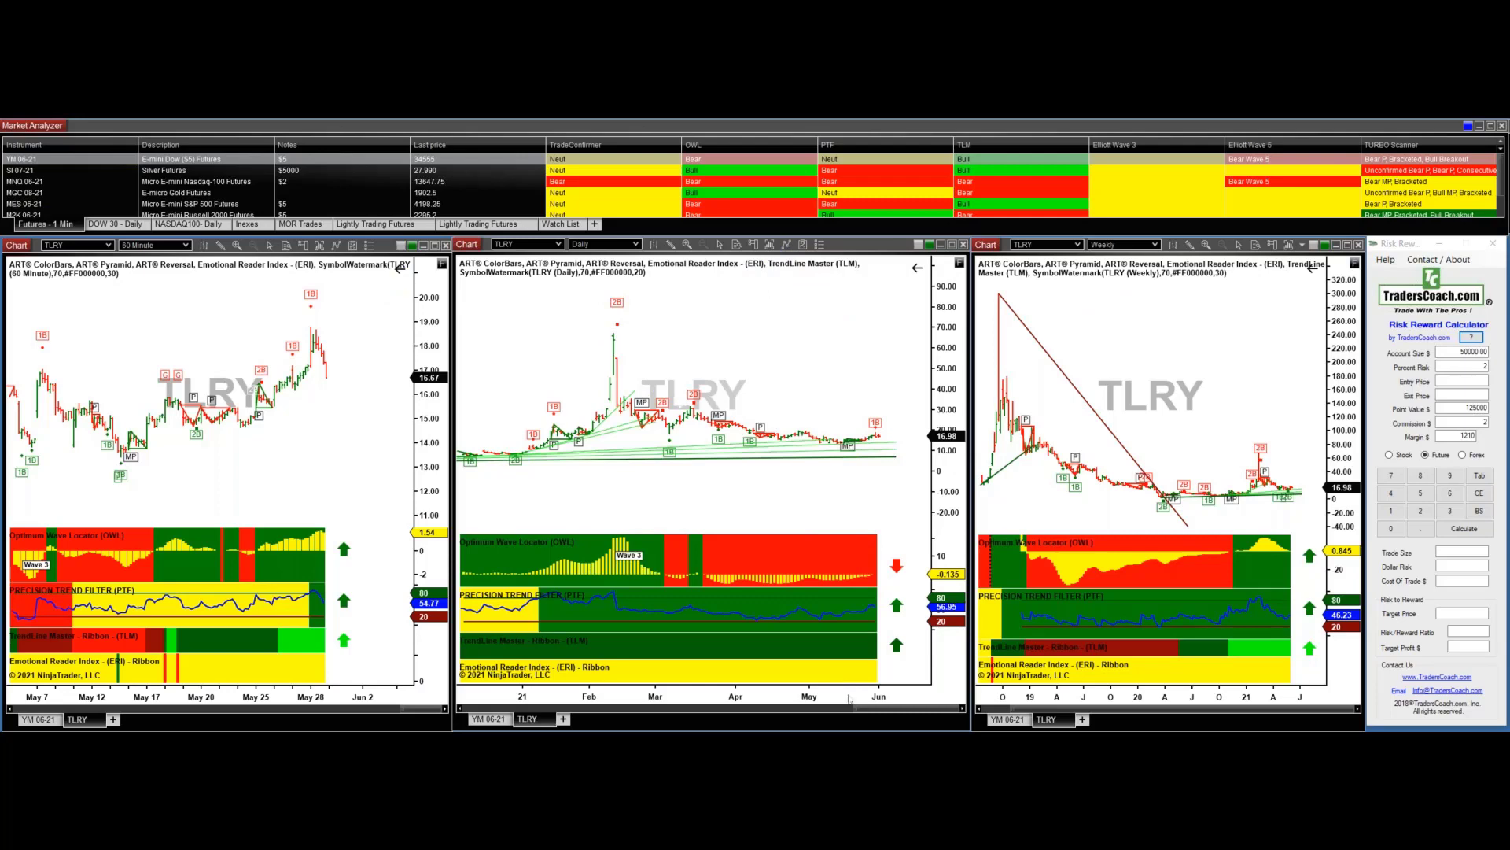
Zoom and stretch the TLRY daily chart's price scale taller, then sketch checkmarks, circles and squiggles across the charts
{"action": "scroll", "coordinate": [848, 691], "scroll_direction": "up", "scroll_amount": 5}
{"action": "left_click_drag", "start_coordinate": [949, 488], "coordinate": [931, 322]}
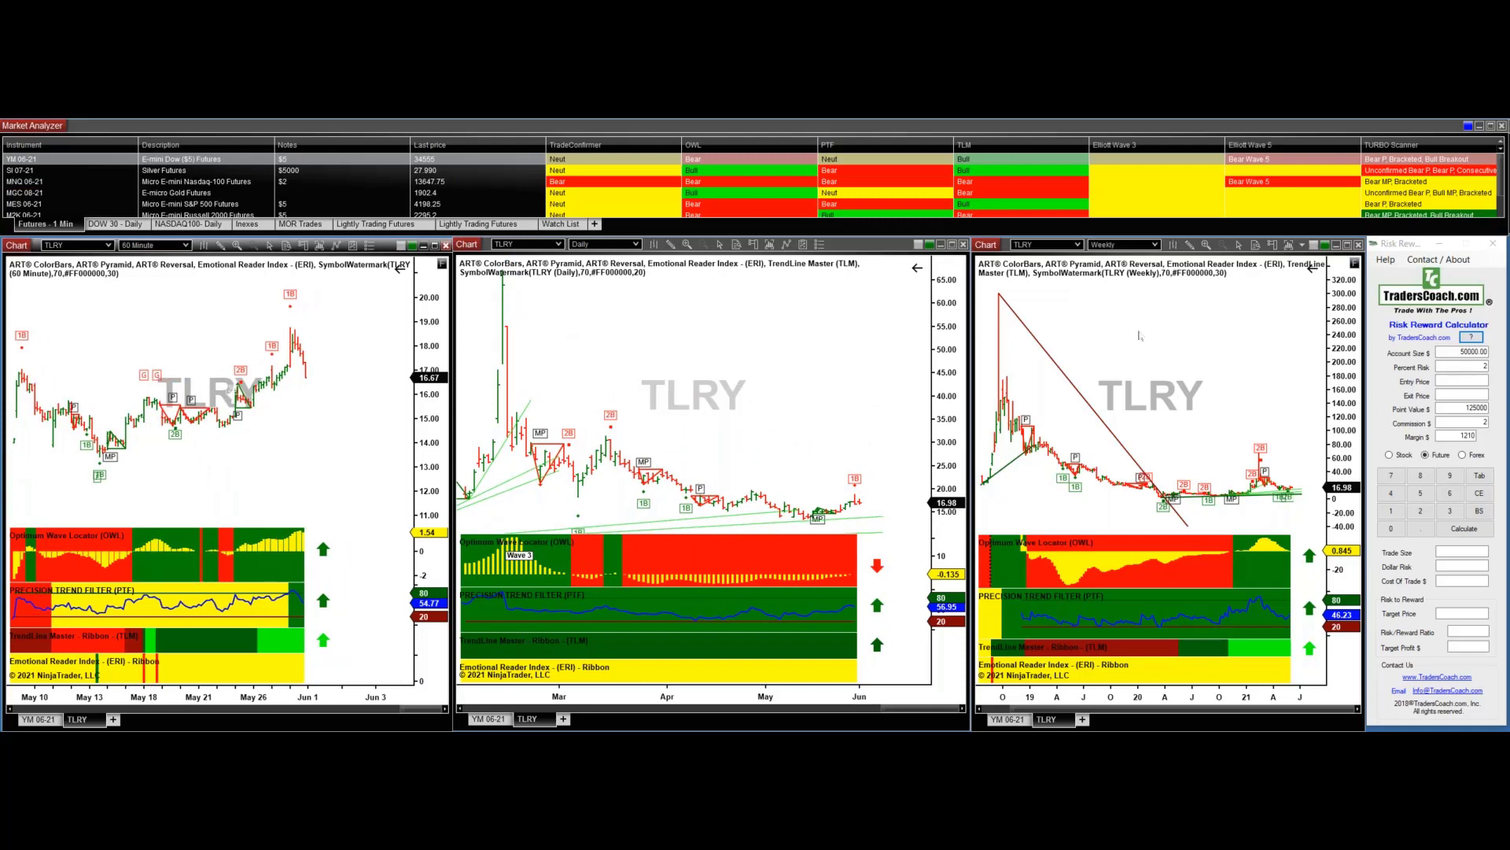
{"action": "left_click_drag", "start_coordinate": [336, 555], "coordinate": [373, 546]}
{"action": "left_click_drag", "start_coordinate": [358, 596], "coordinate": [410, 576]}
{"action": "mouse_move", "coordinate": [253, 378]}
{"action": "left_mouse_down"}
{"action": "mouse_move", "coordinate": [236, 376]}
{"action": "mouse_move", "coordinate": [244, 425]}
{"action": "mouse_move", "coordinate": [264, 384]}
{"action": "mouse_move", "coordinate": [308, 437]}
{"action": "mouse_move", "coordinate": [384, 363]}
{"action": "left_mouse_up"}
{"action": "mouse_move", "coordinate": [315, 405]}
{"action": "left_mouse_down"}
{"action": "mouse_move", "coordinate": [317, 466]}
{"action": "mouse_move", "coordinate": [317, 403]}
{"action": "left_mouse_up"}
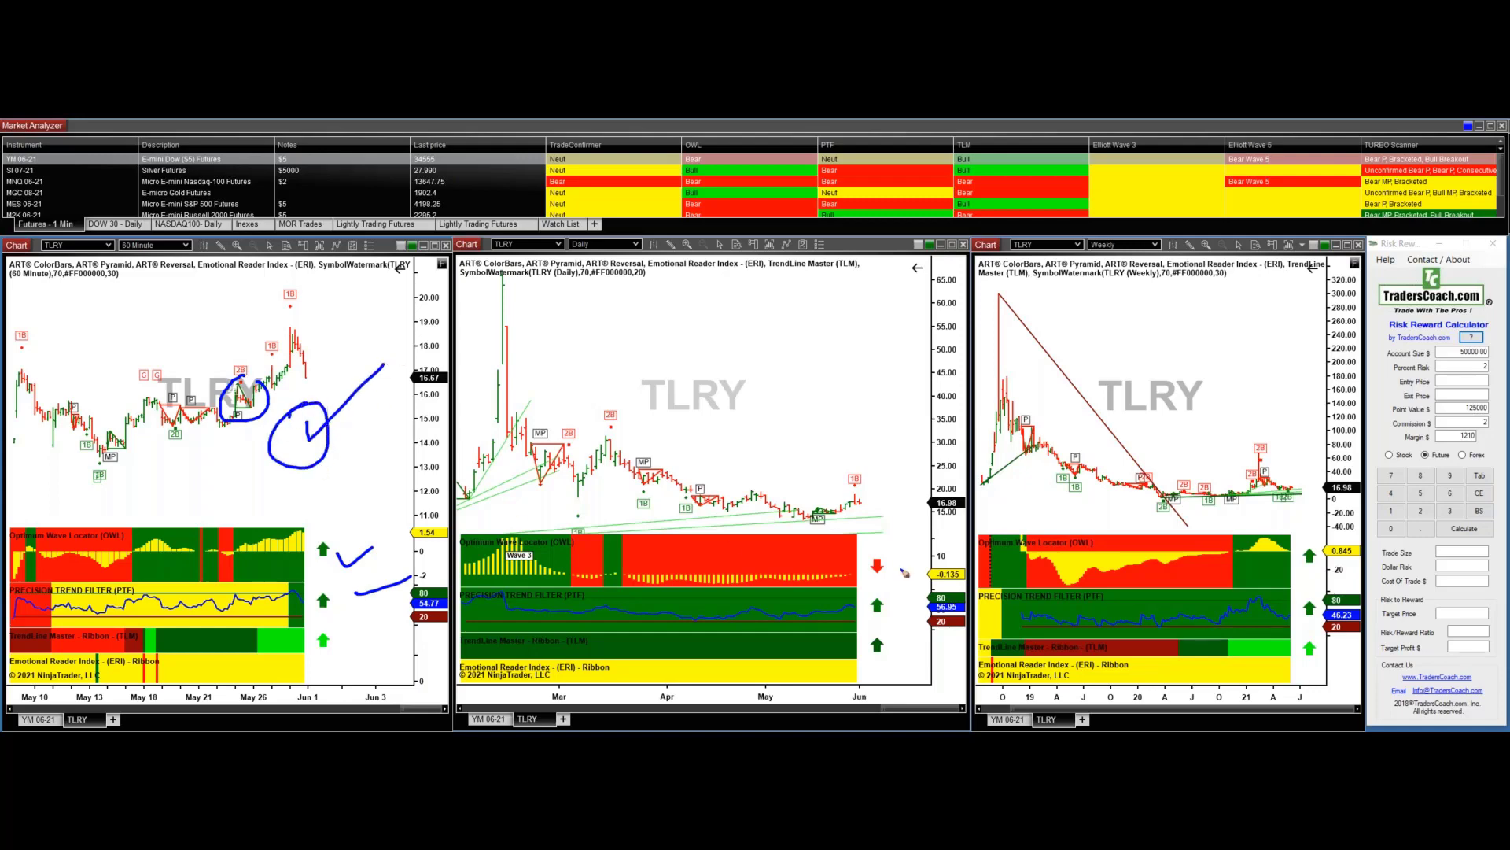
{"action": "mouse_move", "coordinate": [844, 566]}
{"action": "left_mouse_down"}
{"action": "mouse_move", "coordinate": [844, 581]}
{"action": "mouse_move", "coordinate": [872, 565]}
{"action": "mouse_move", "coordinate": [848, 558]}
{"action": "left_mouse_up"}
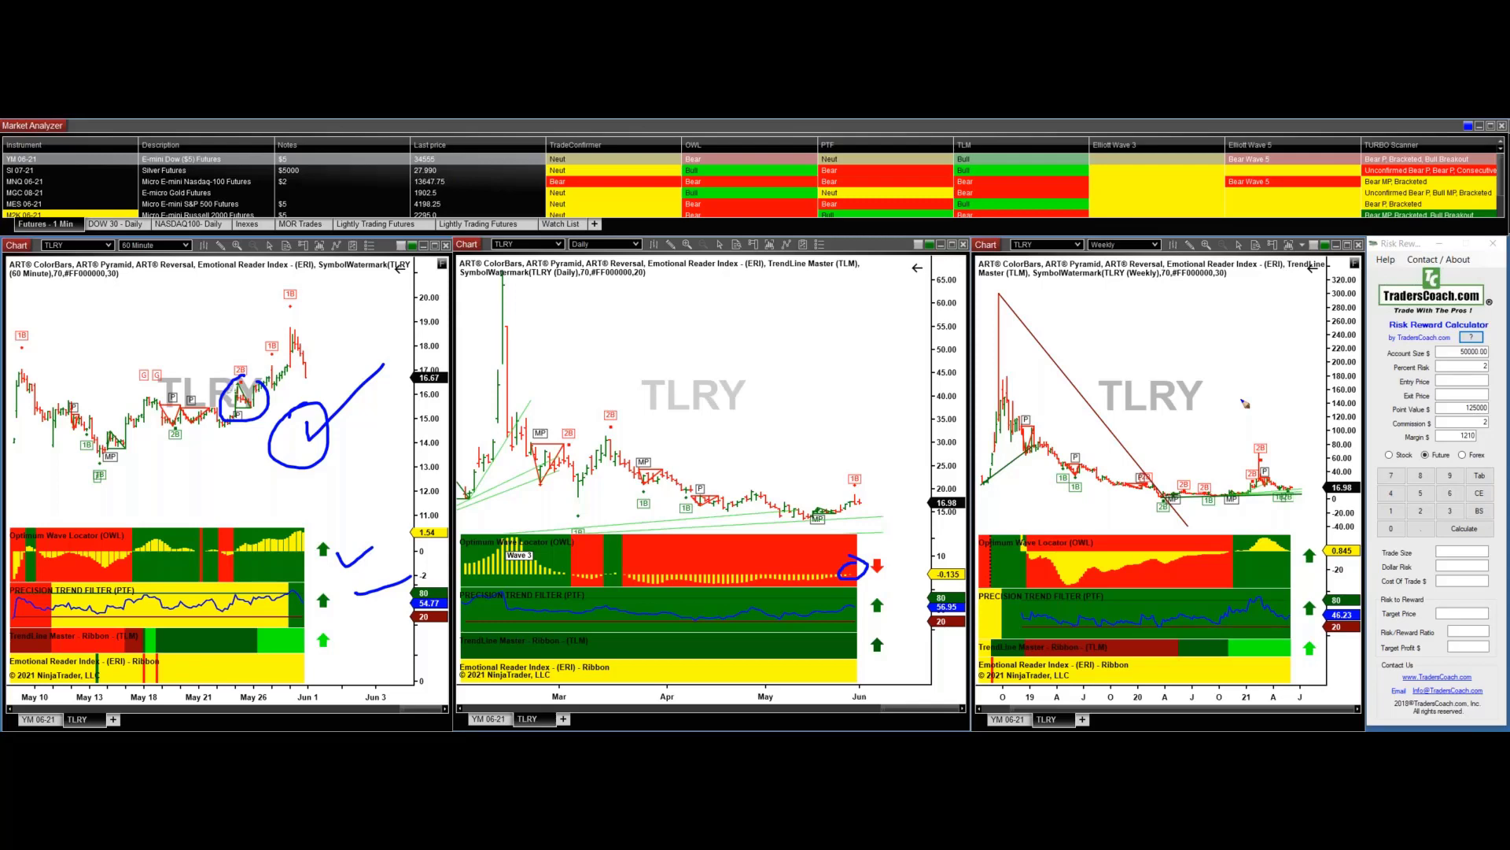
{"action": "left_click_drag", "start_coordinate": [1201, 319], "coordinate": [1254, 316]}
Clear all hand-drawn annotations with the E hotkey and scroll the daily chart slightly
{"action": "key", "text": "e"}
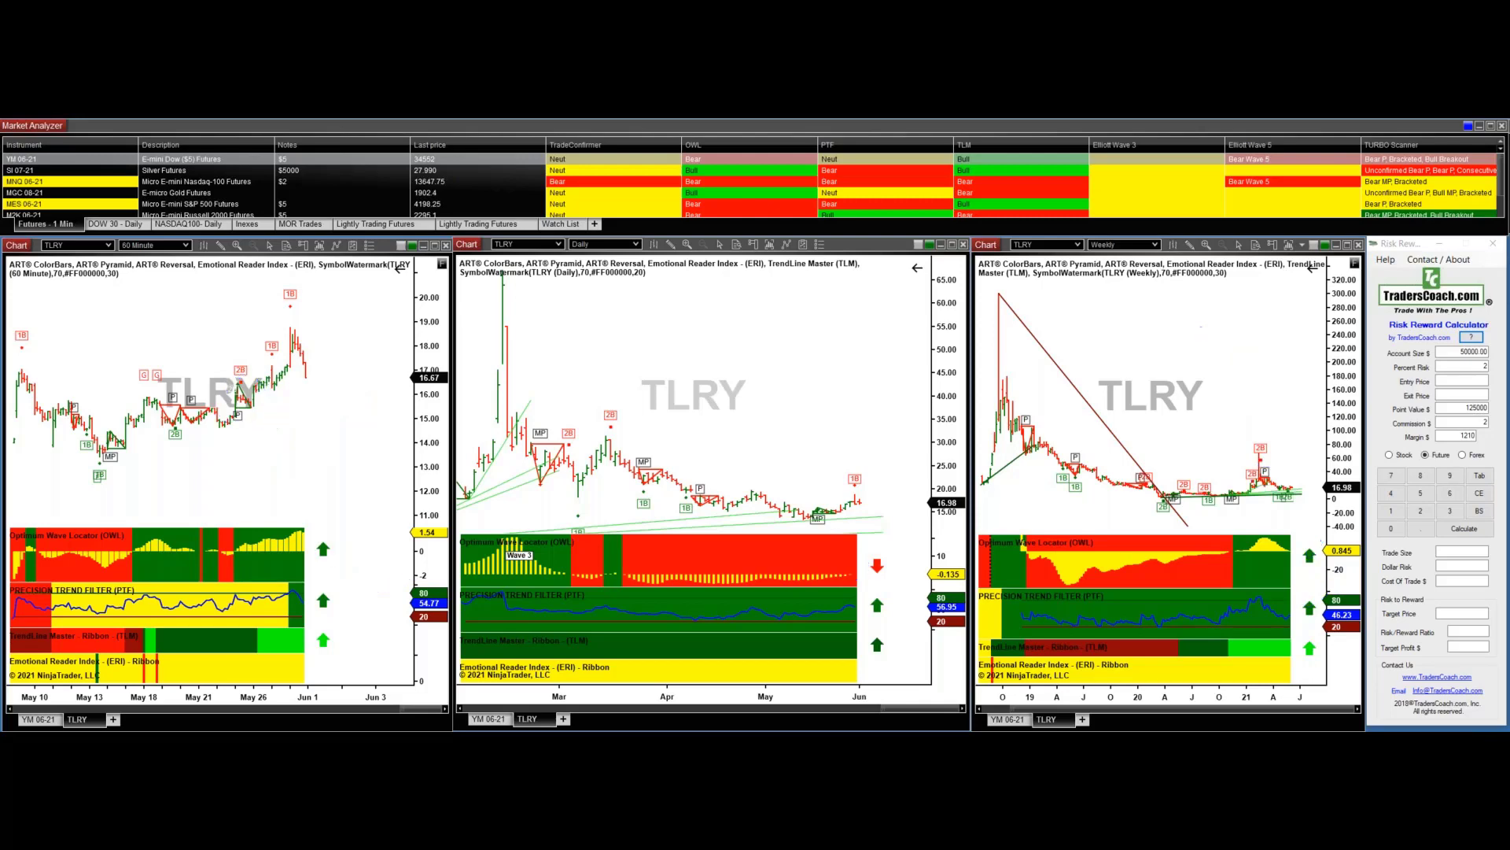
{"action": "scroll", "coordinate": [776, 352], "scroll_direction": "up", "scroll_amount": 1}
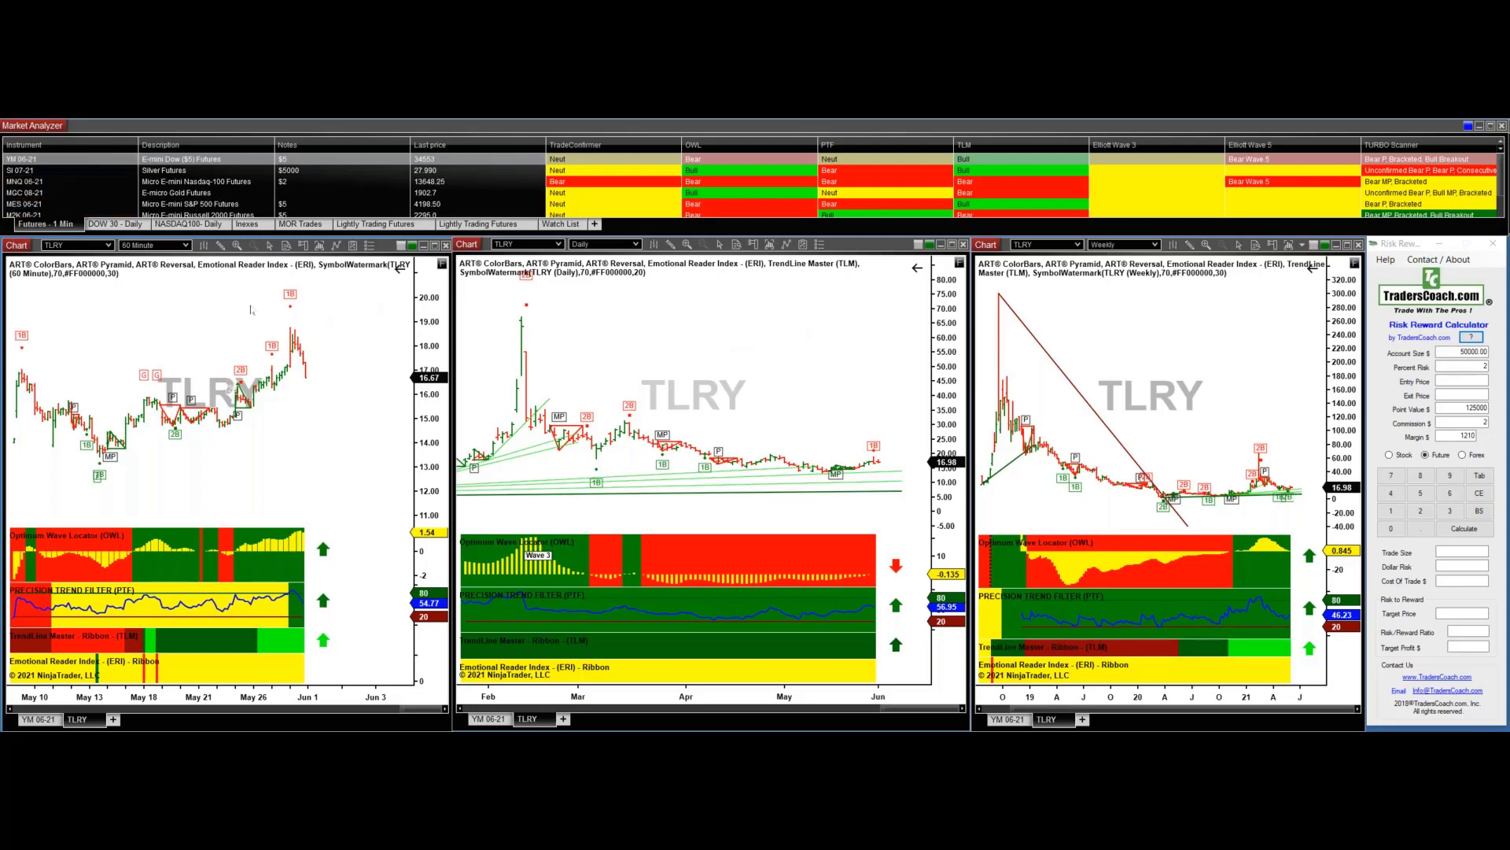
Switch the left, middle and right charts to YM 06-21
{"action": "left_click", "coordinate": [38, 719]}
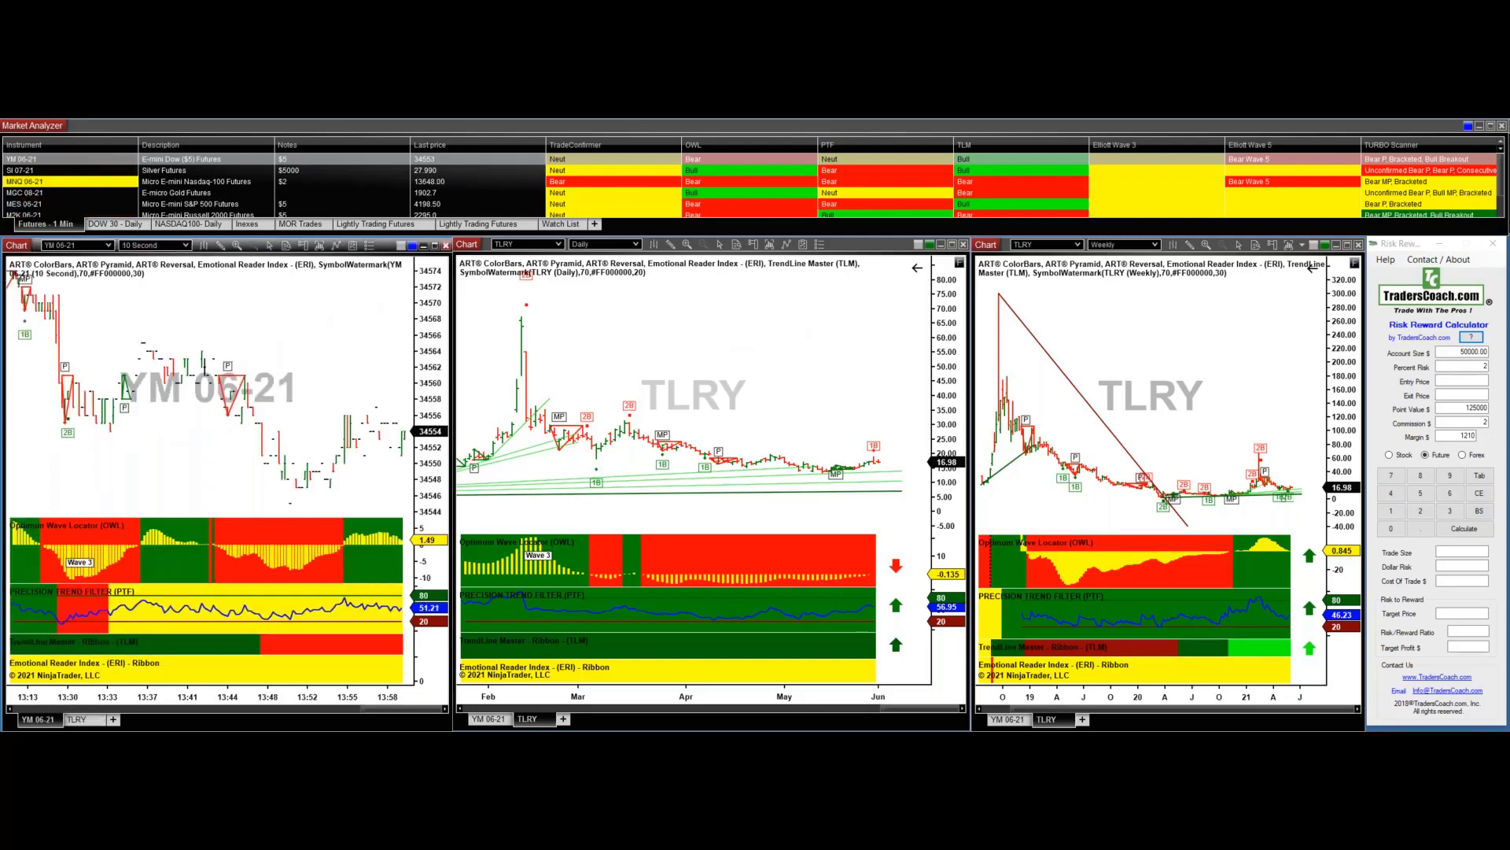
{"action": "left_click", "coordinate": [488, 719]}
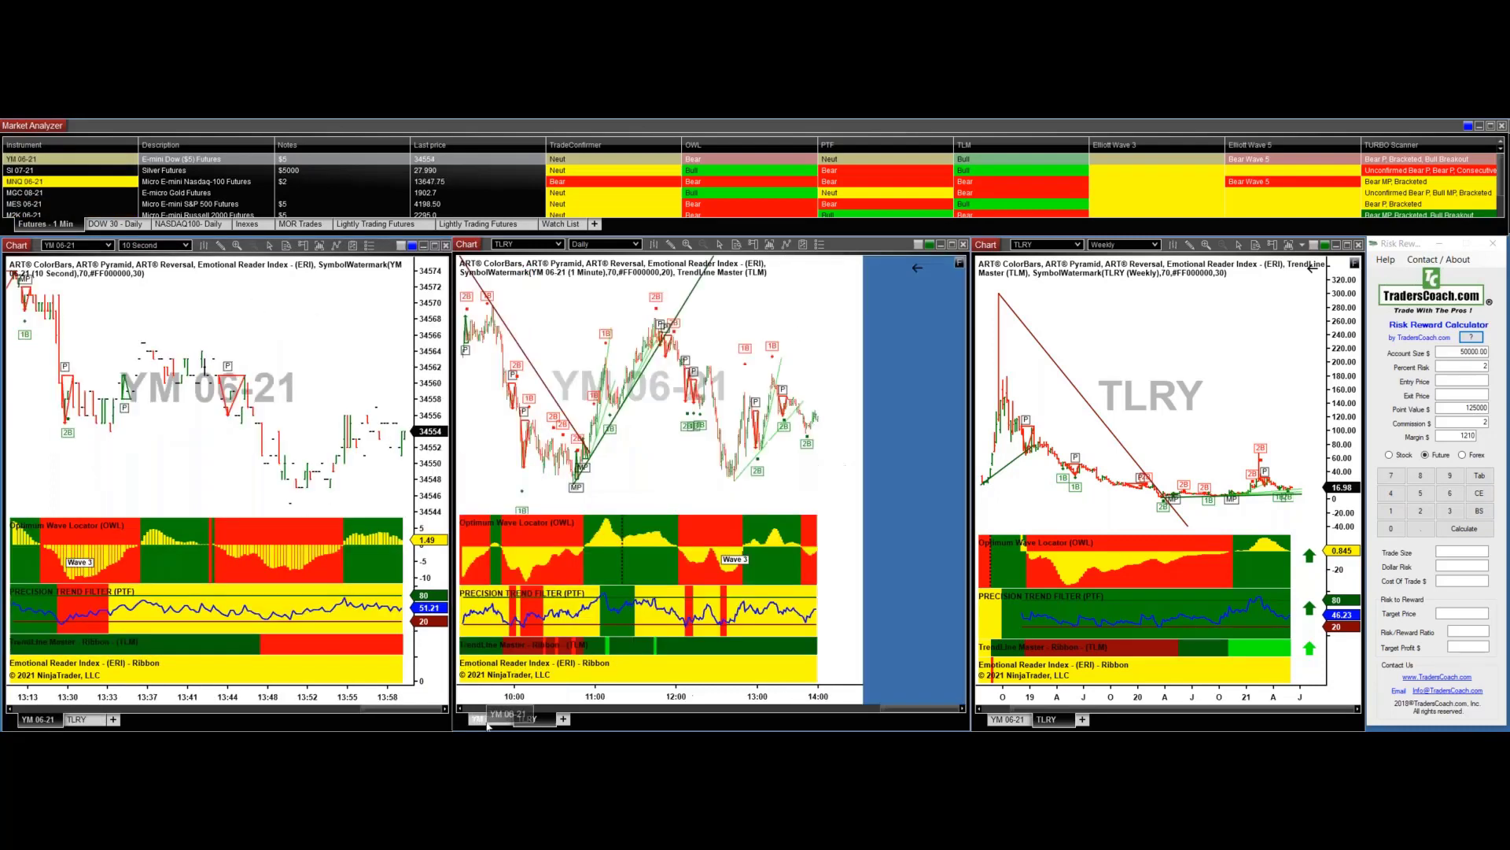
{"action": "left_click", "coordinate": [1008, 719]}
{"action": "scroll", "coordinate": [637, 472], "scroll_direction": "down", "scroll_amount": 3}
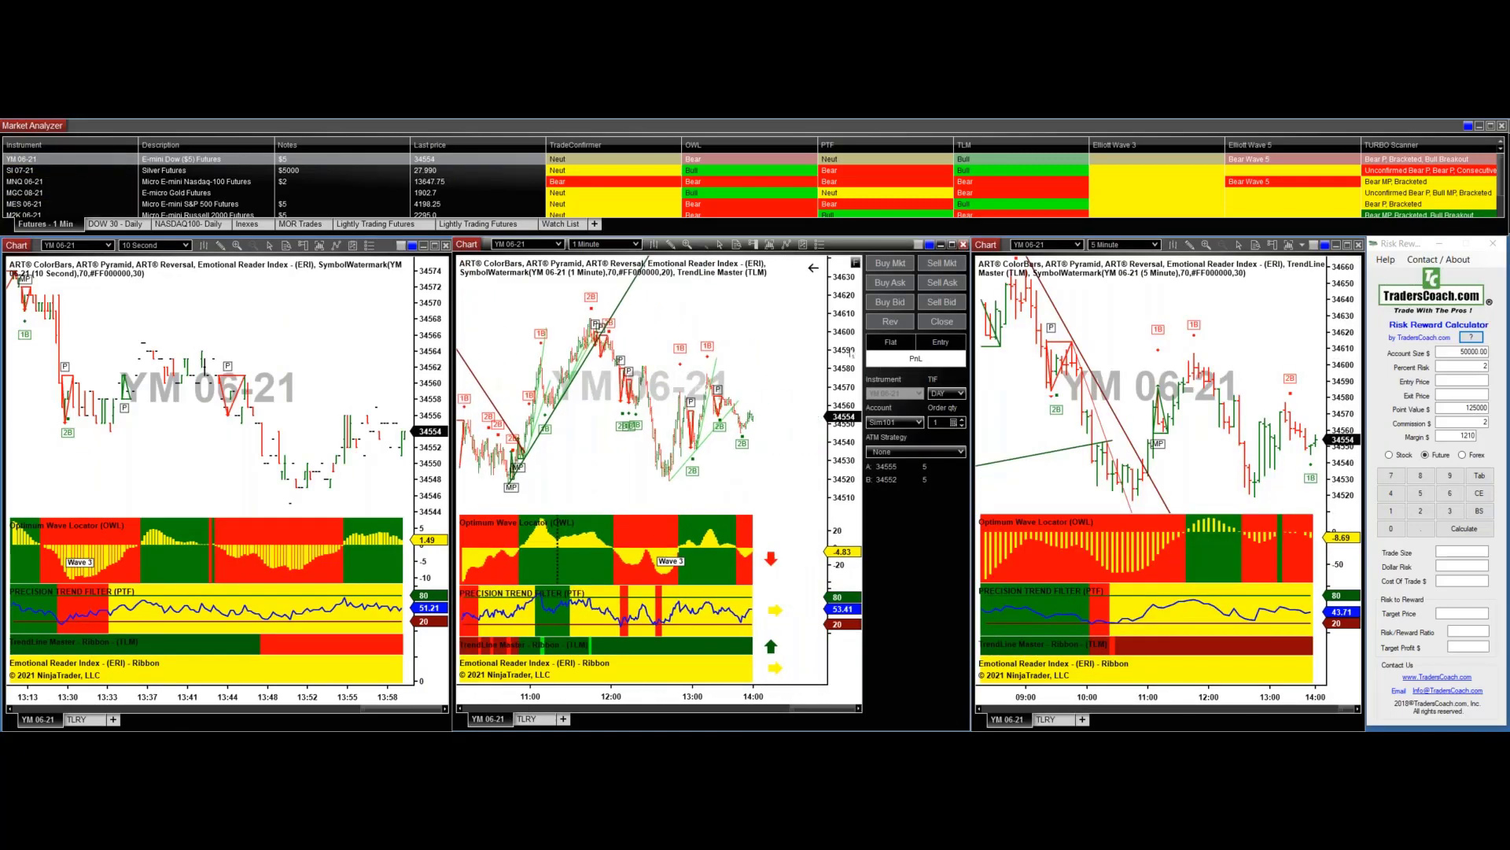
{"action": "scroll", "coordinate": [332, 325], "scroll_direction": "down", "scroll_amount": 3}
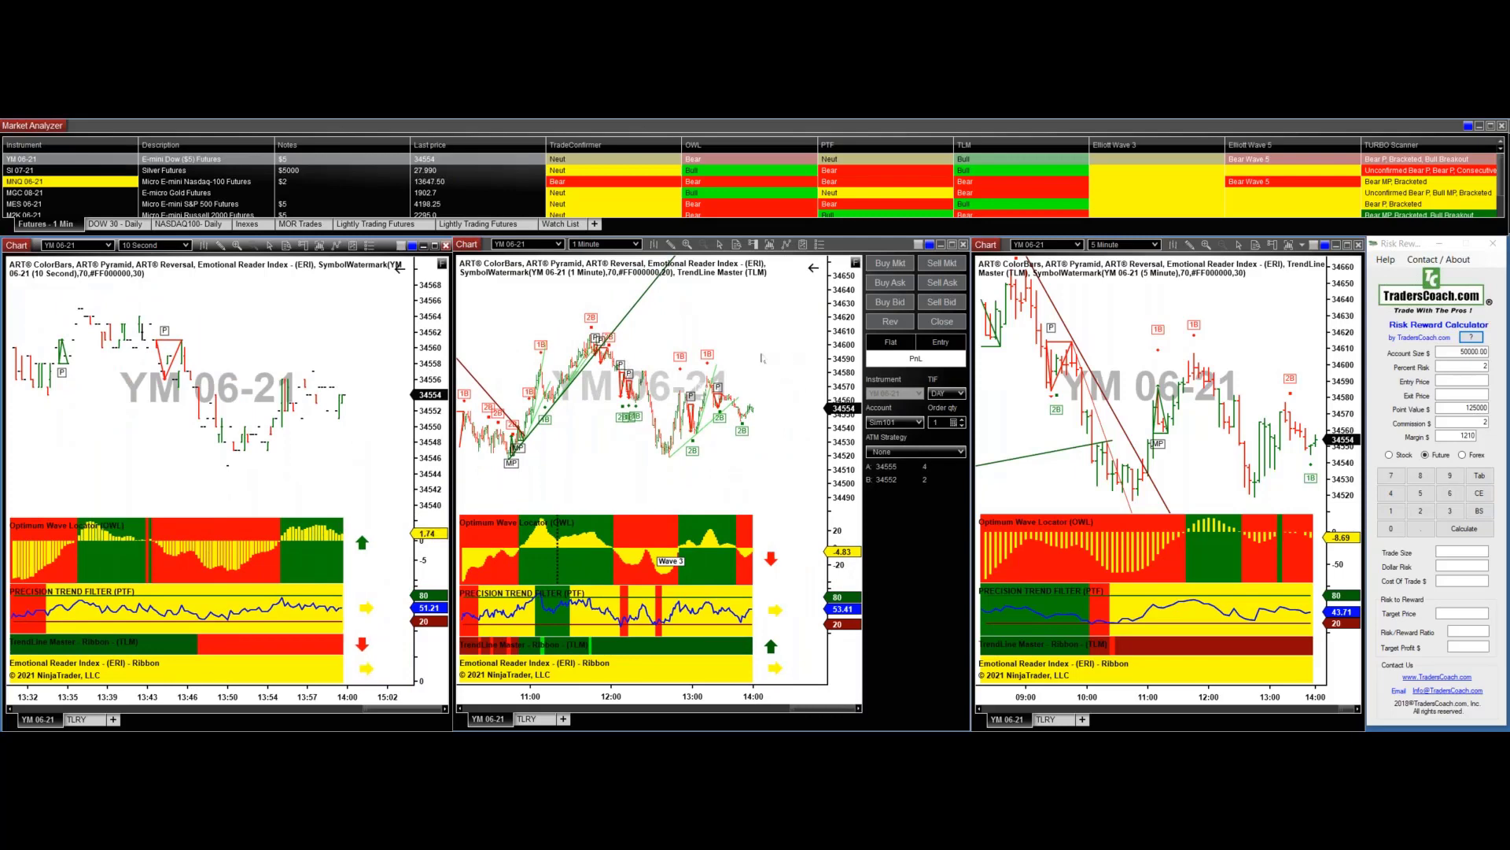
{"action": "scroll", "coordinate": [769, 320], "scroll_direction": "down", "scroll_amount": 1}
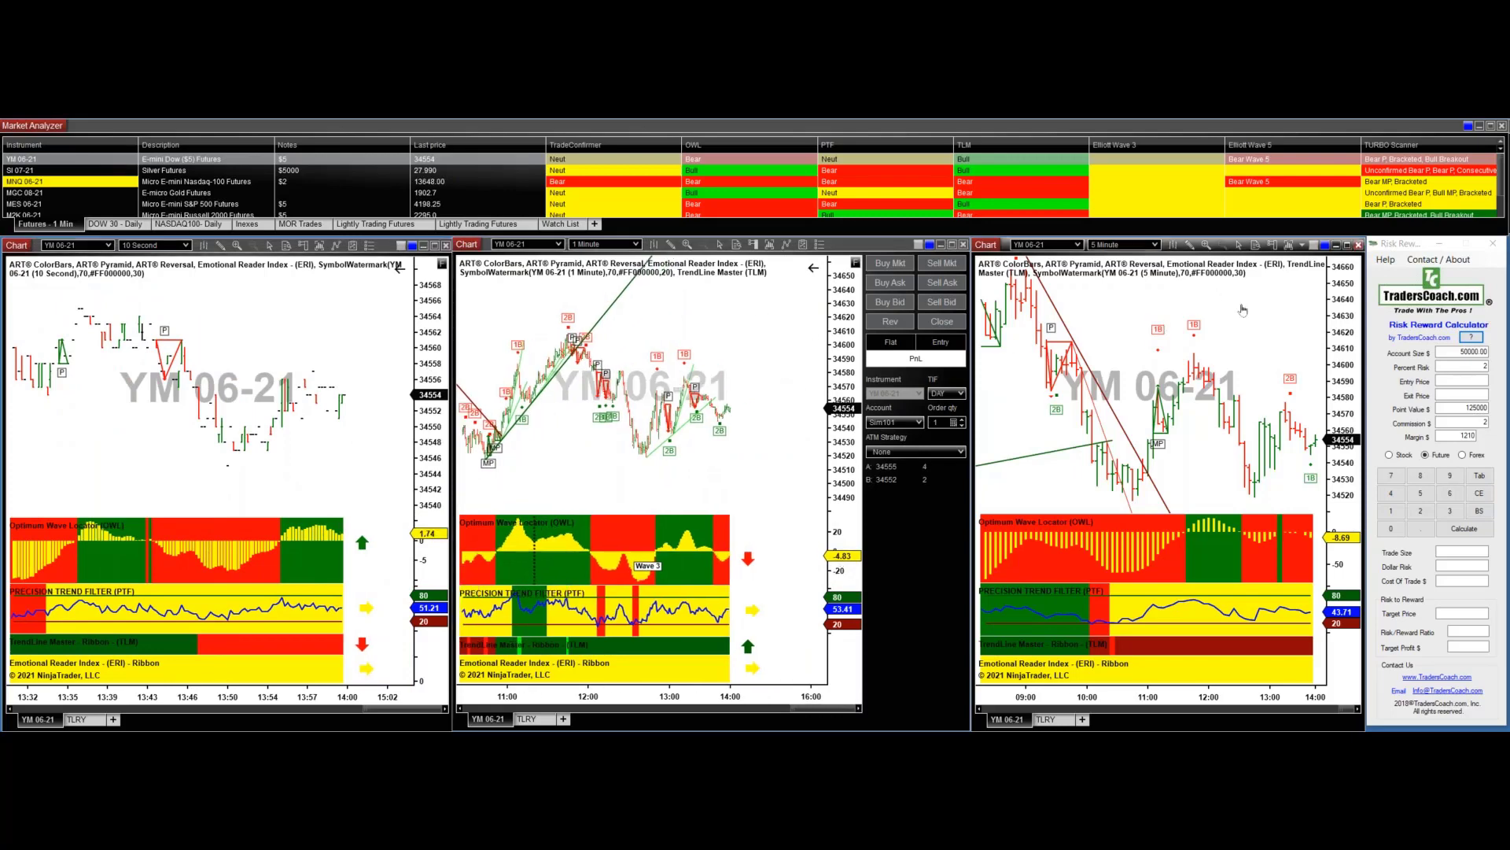
{"action": "scroll", "coordinate": [1237, 317], "scroll_direction": "down", "scroll_amount": 2}
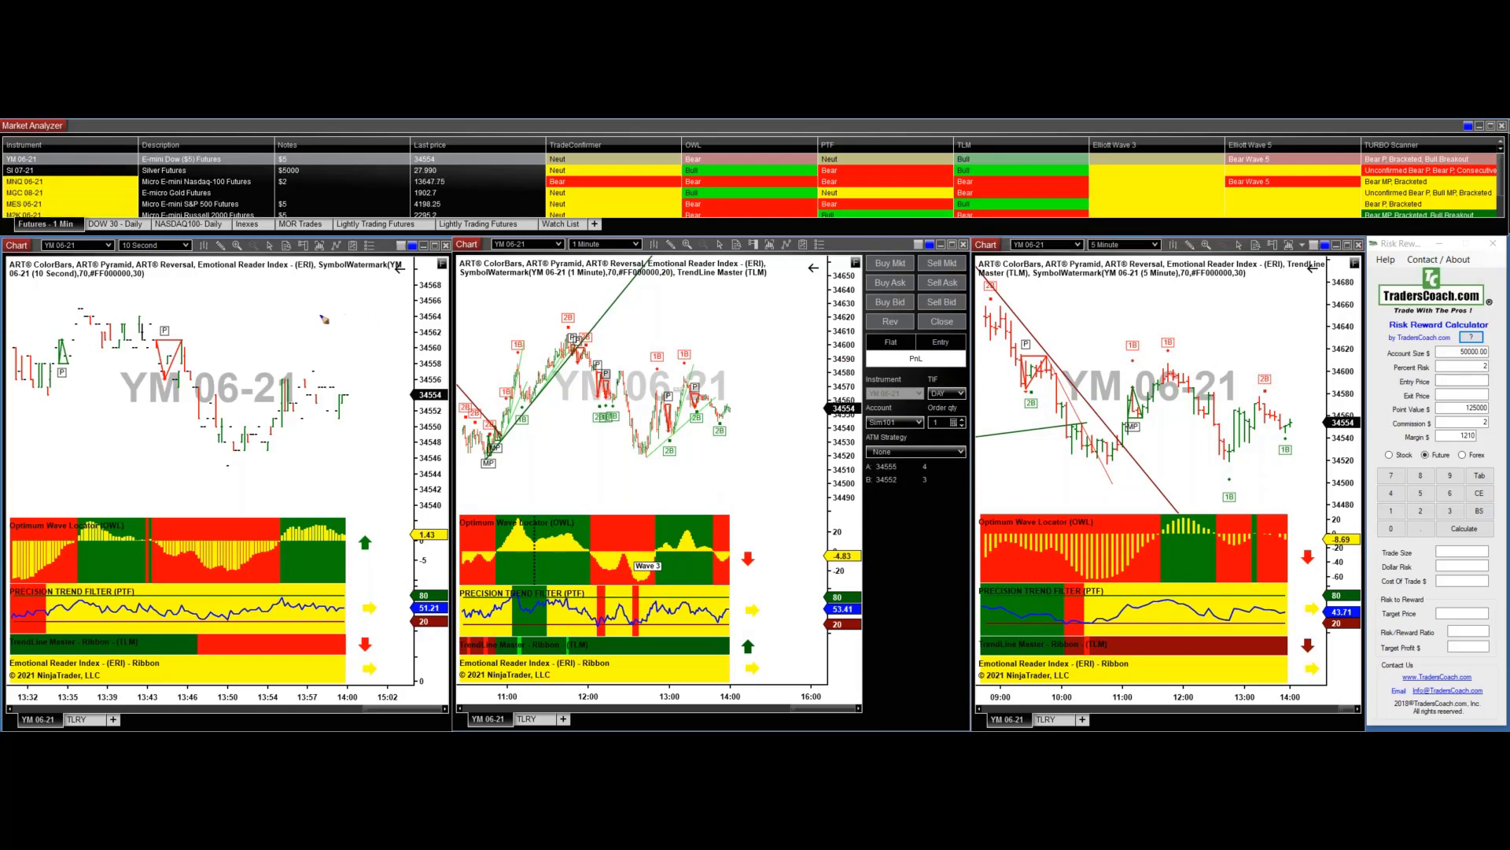
Handwrite 10-second, 1-minute and 5-minute labels on the three charts, then undo them
{"action": "mouse_move", "coordinate": [228, 288]}
{"action": "left_mouse_down"}
{"action": "mouse_move", "coordinate": [276, 295]}
{"action": "mouse_move", "coordinate": [307, 331]}
{"action": "mouse_move", "coordinate": [342, 320]}
{"action": "mouse_move", "coordinate": [370, 336]}
{"action": "left_mouse_up"}
{"action": "left_click", "coordinate": [293, 309]}
{"action": "mouse_move", "coordinate": [672, 295]}
{"action": "left_mouse_down"}
{"action": "mouse_move", "coordinate": [657, 329]}
{"action": "mouse_move", "coordinate": [687, 315]}
{"action": "mouse_move", "coordinate": [775, 322]}
{"action": "left_mouse_up"}
{"action": "left_click_drag", "start_coordinate": [1190, 312], "coordinate": [1170, 344]}
{"action": "mouse_move", "coordinate": [1214, 346]}
{"action": "left_mouse_down"}
{"action": "mouse_move", "coordinate": [1235, 328]}
{"action": "mouse_move", "coordinate": [1261, 348]}
{"action": "mouse_move", "coordinate": [1292, 312]}
{"action": "left_mouse_up"}
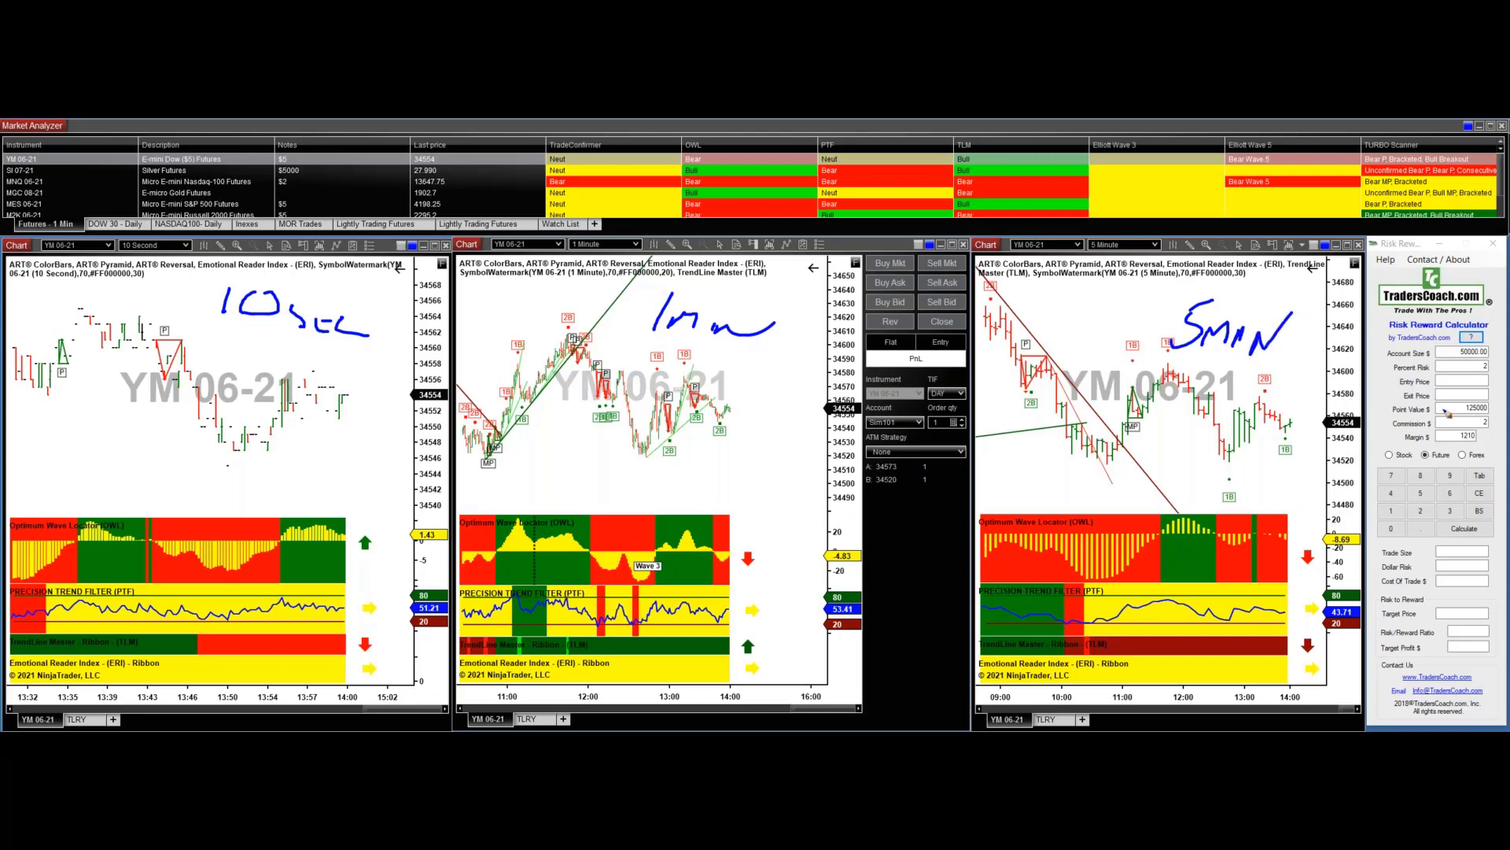
{"action": "key", "text": "ctrl+z"}
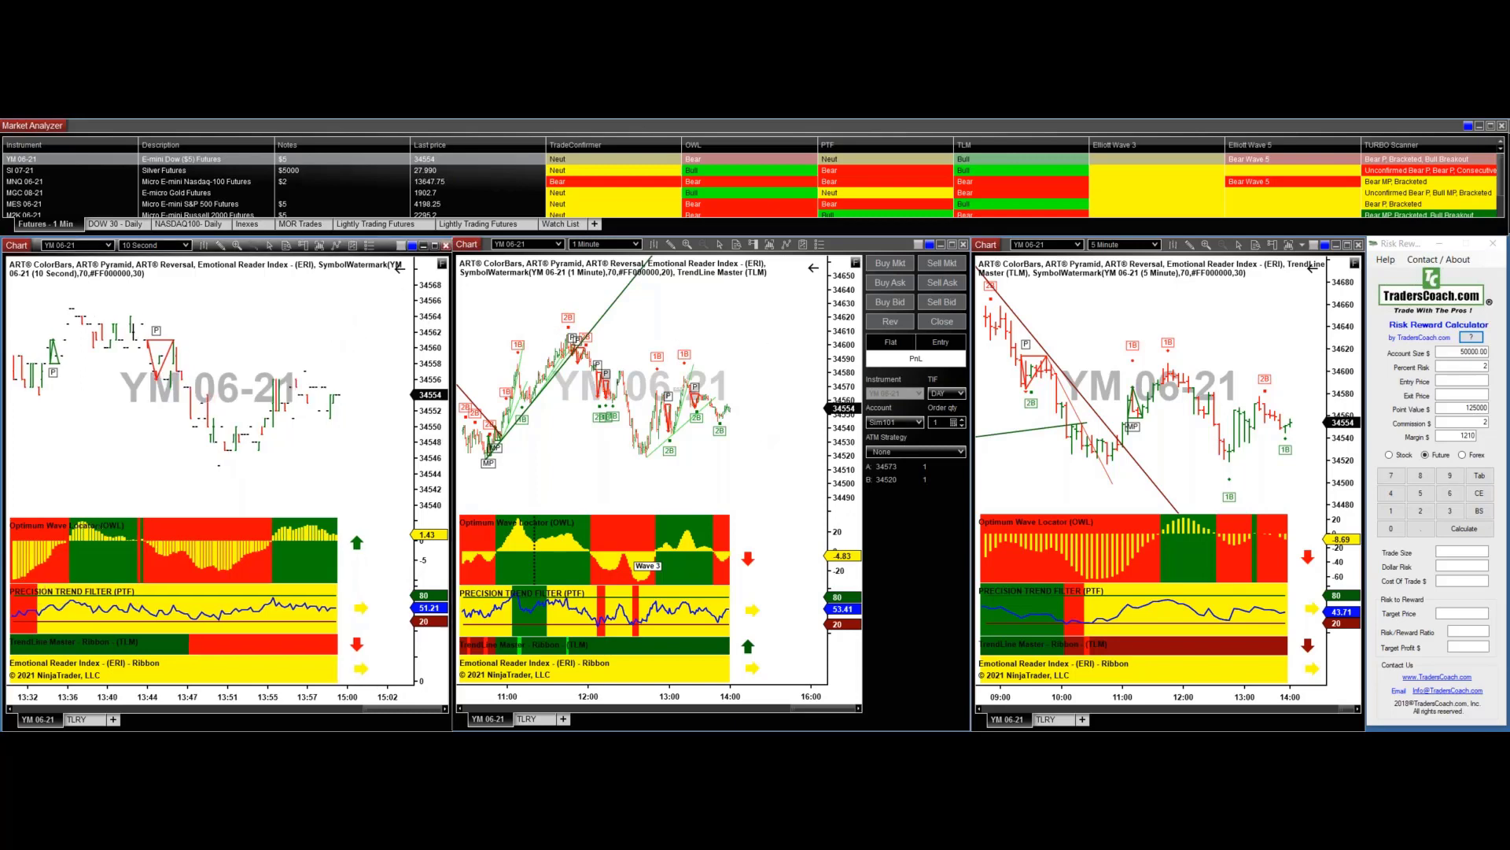
{"action": "scroll", "coordinate": [761, 338], "scroll_direction": "down", "scroll_amount": 3}
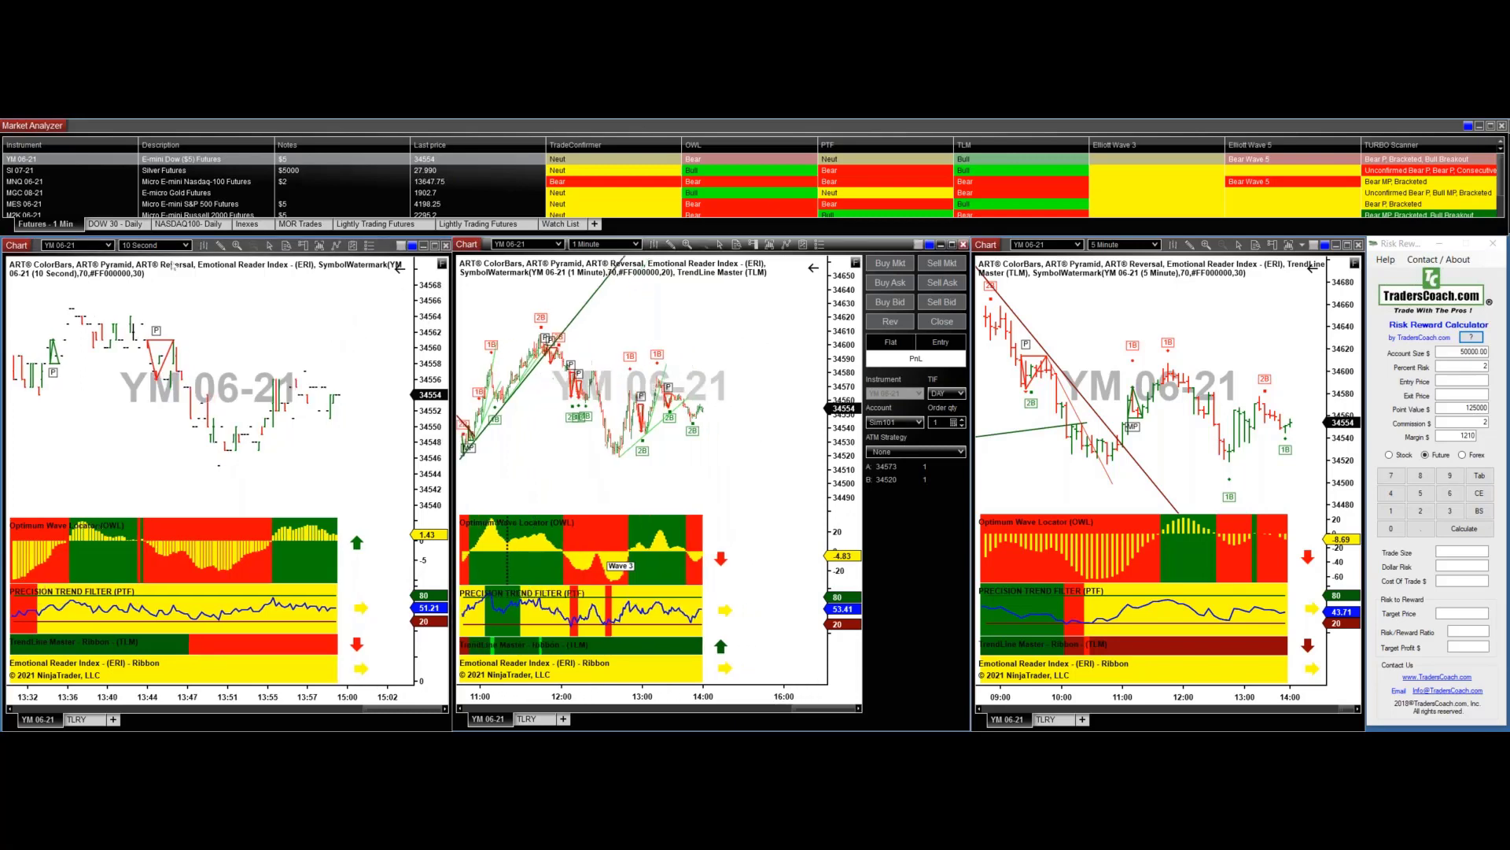
Load MES 06-21 from Market Analyzer into the linked charts
{"action": "left_click", "coordinate": [33, 206]}
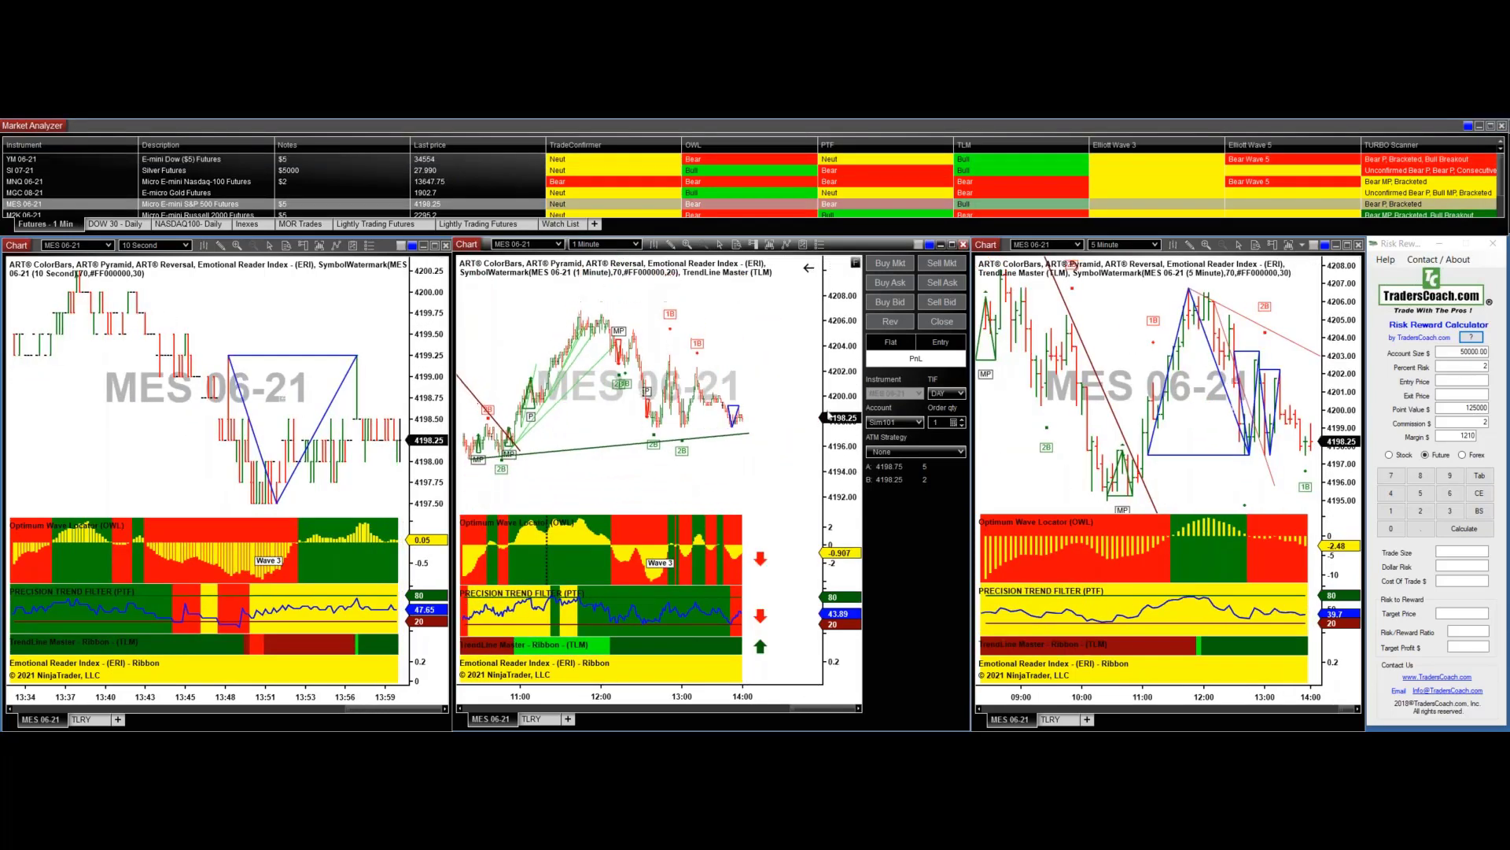
{"action": "scroll", "coordinate": [828, 414], "scroll_direction": "down", "scroll_amount": 2}
{"action": "scroll", "coordinate": [393, 267], "scroll_direction": "down", "scroll_amount": 3}
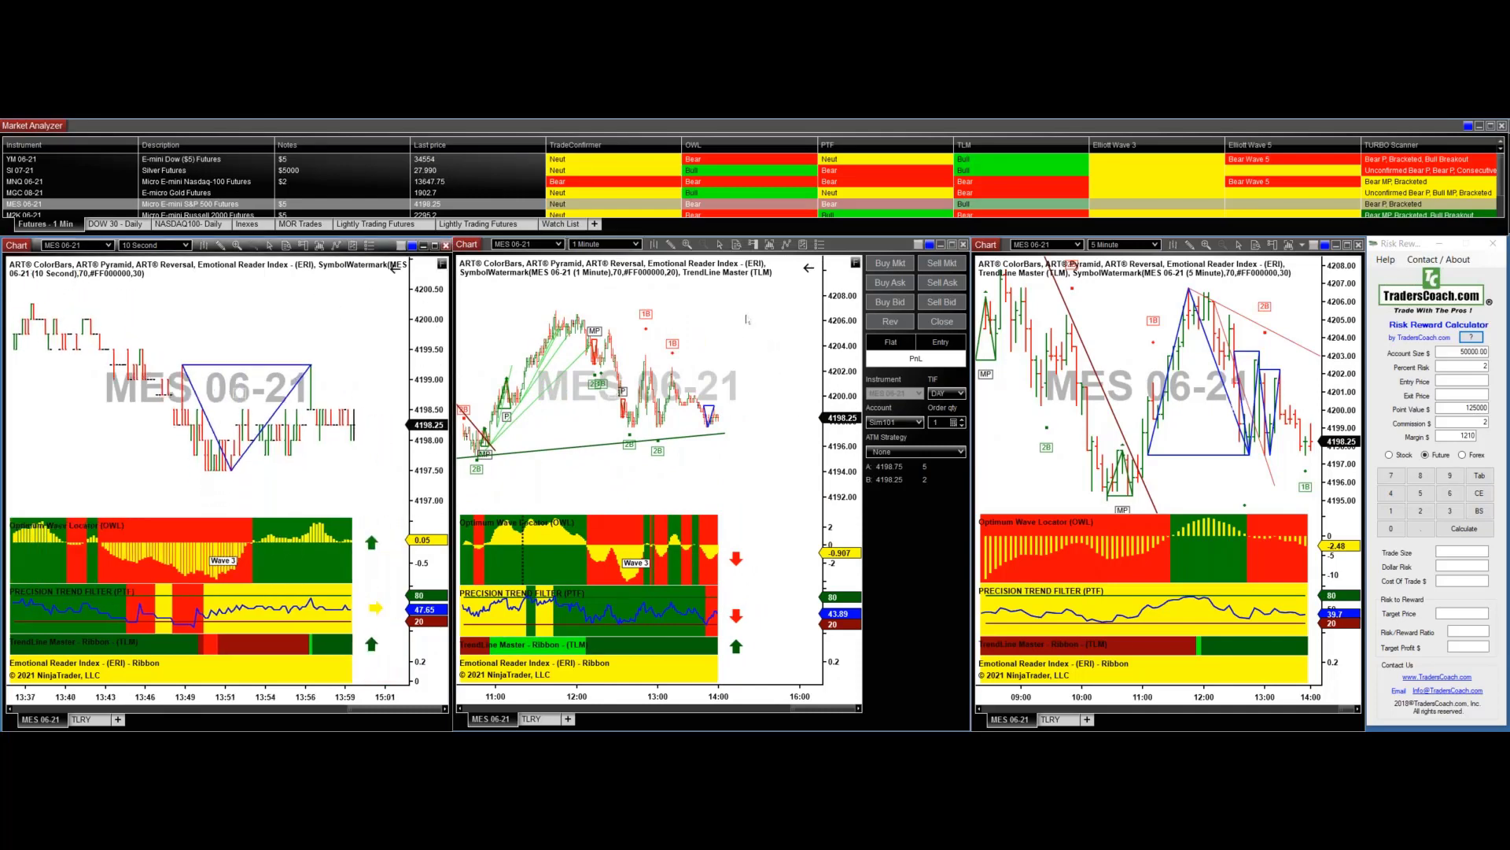
{"action": "scroll", "coordinate": [1136, 319], "scroll_direction": "down", "scroll_amount": 2}
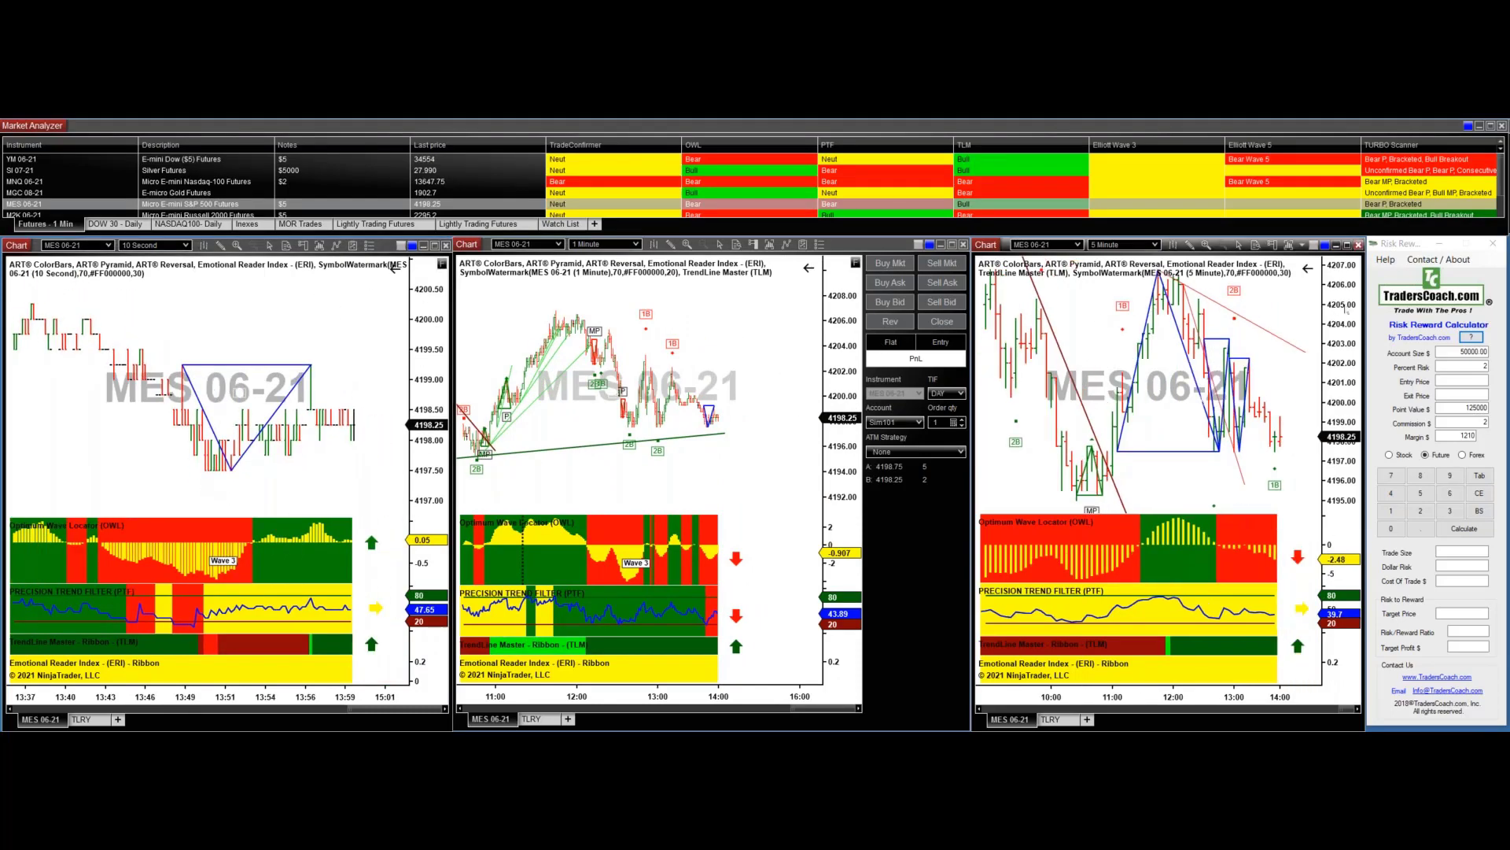
{"action": "scroll", "coordinate": [359, 326], "scroll_direction": "down", "scroll_amount": 3}
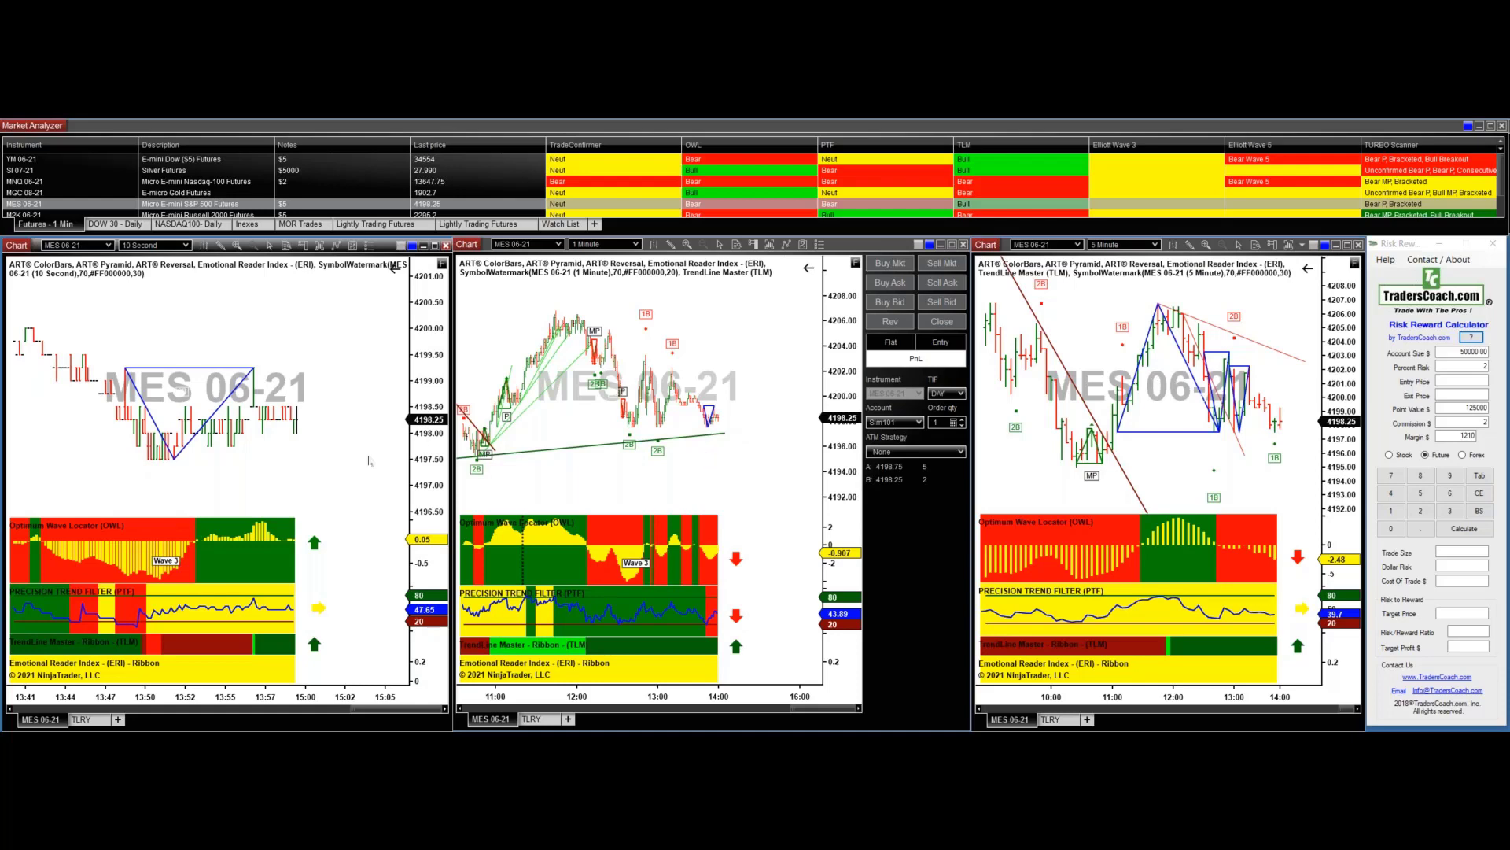
Compress the 10-second and 5-minute chart time axes to show more bars
{"action": "left_click_drag", "start_coordinate": [289, 696], "coordinate": [421, 393]}
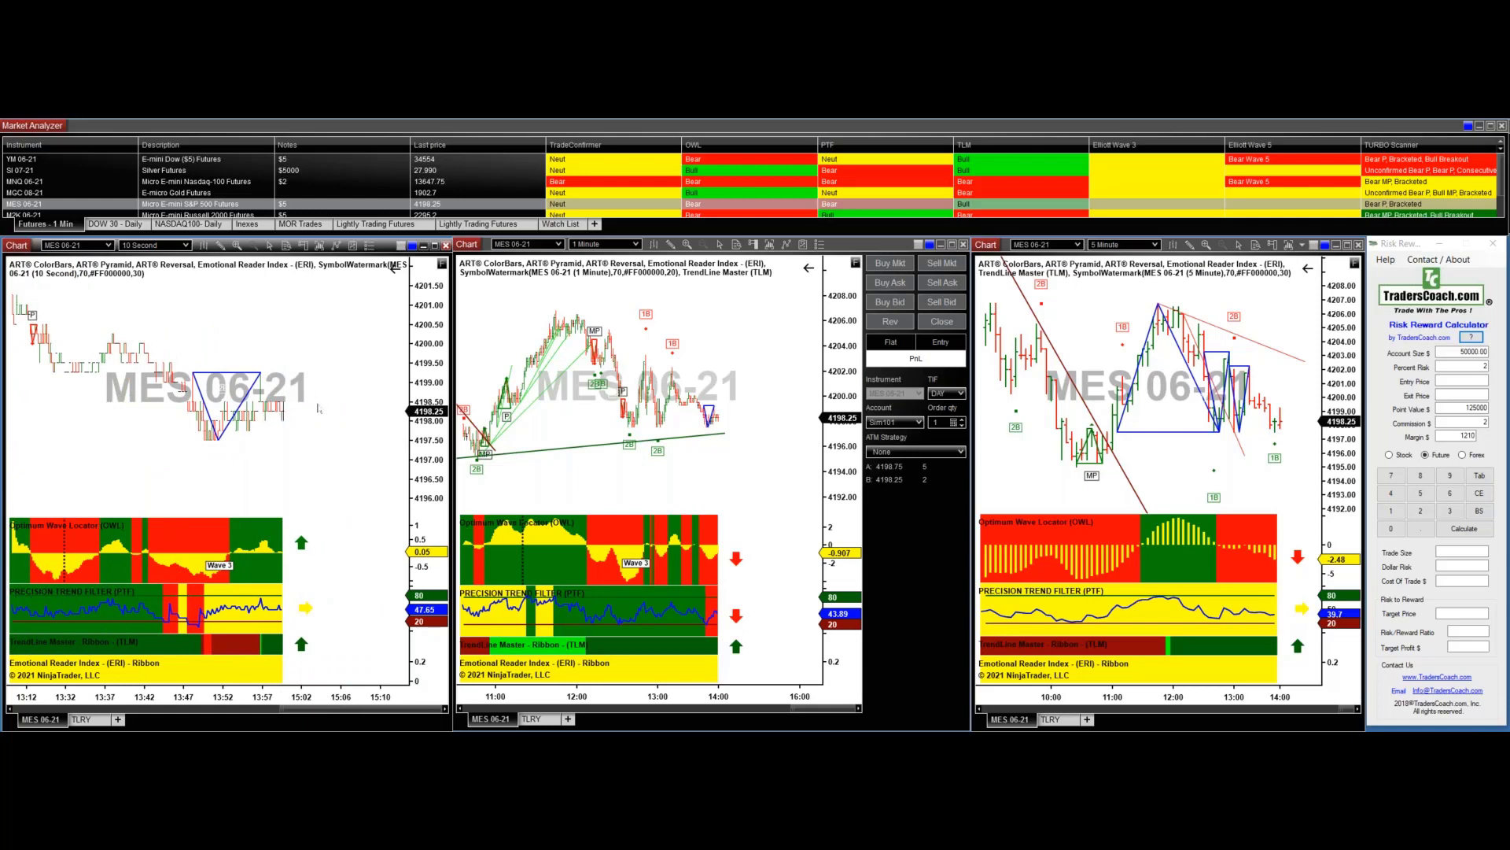
{"action": "scroll", "coordinate": [310, 338], "scroll_direction": "down", "scroll_amount": 2}
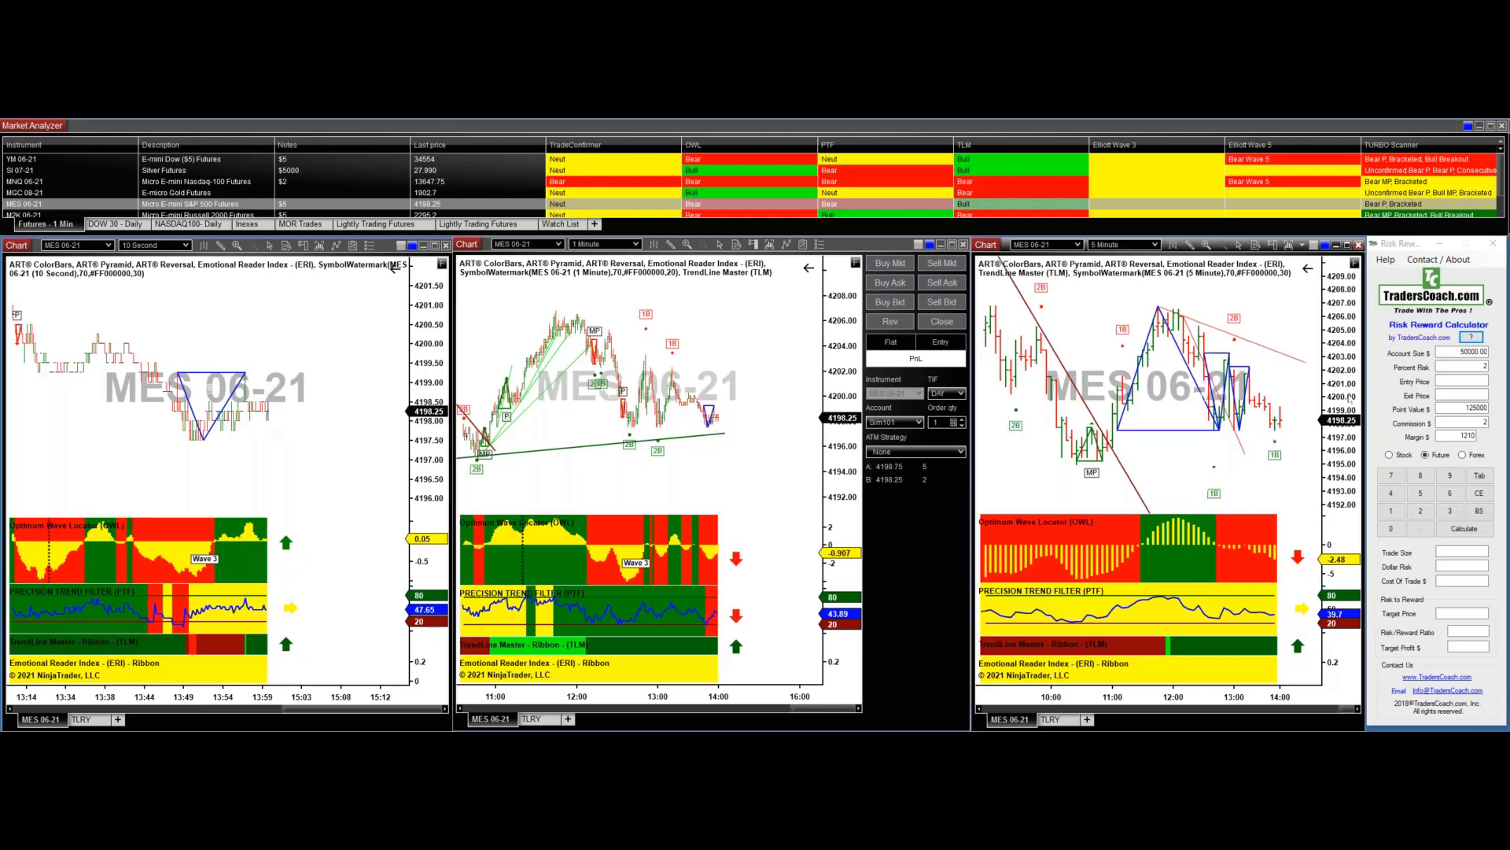
{"action": "left_click_drag", "start_coordinate": [1210, 701], "coordinate": [1236, 708]}
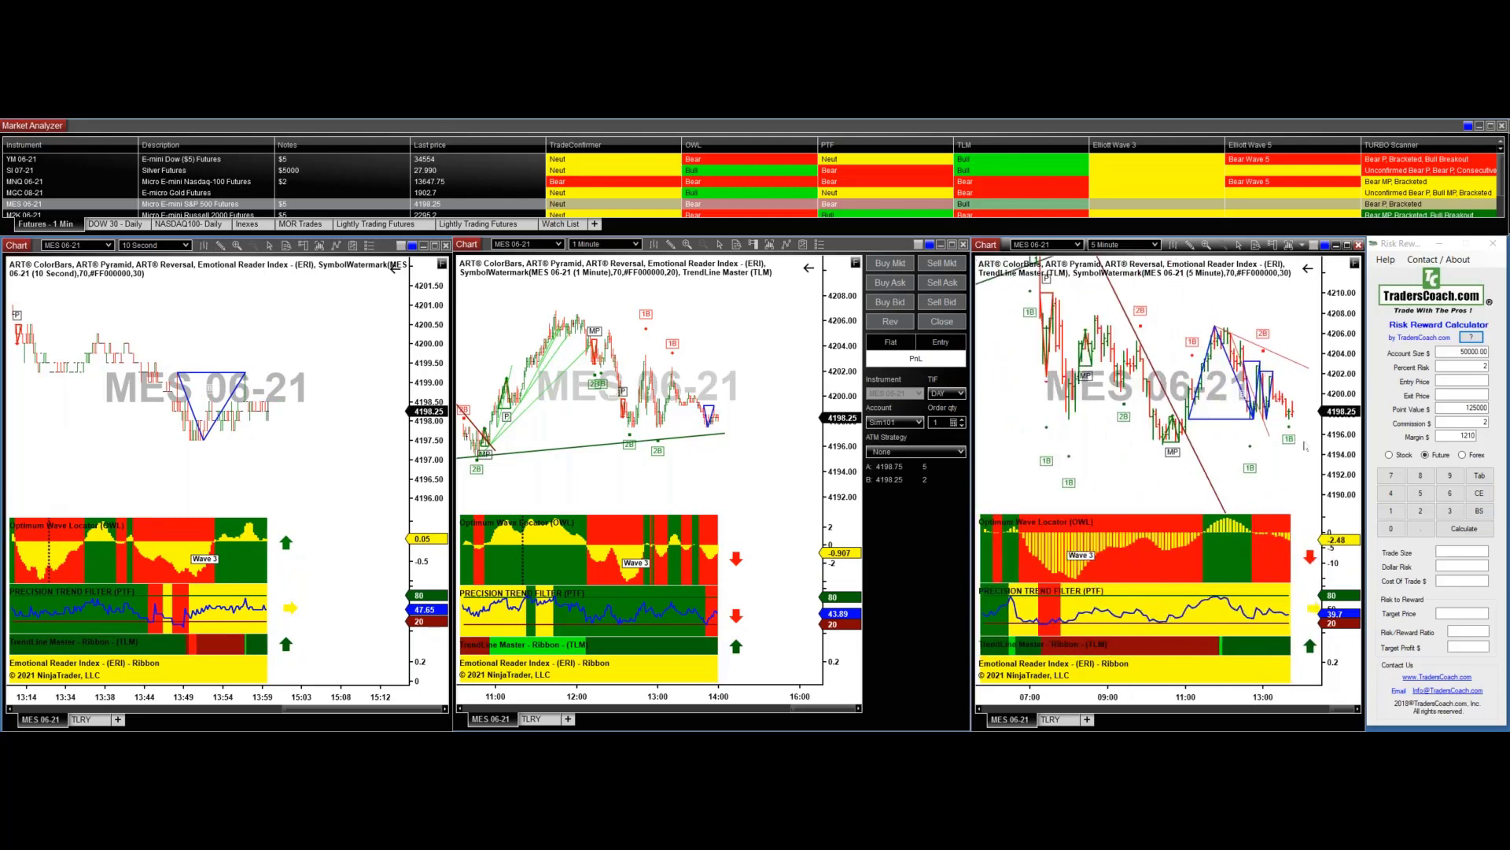
{"action": "scroll", "coordinate": [990, 621], "scroll_direction": "down", "scroll_amount": 2}
{"action": "scroll", "coordinate": [590, 393], "scroll_direction": "down", "scroll_amount": 2}
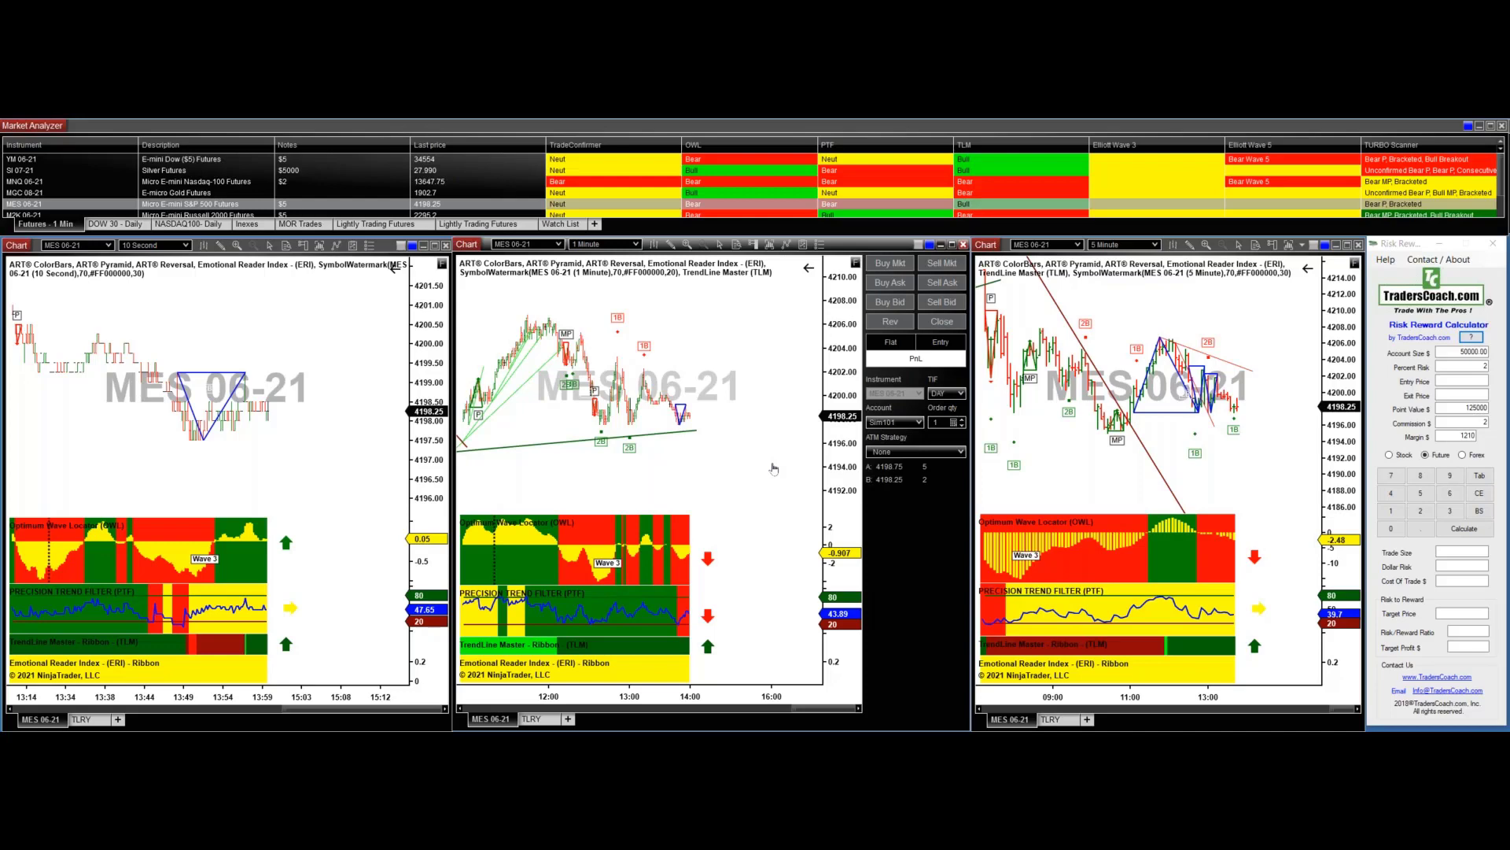
{"action": "scroll", "coordinate": [731, 349], "scroll_direction": "down", "scroll_amount": 2}
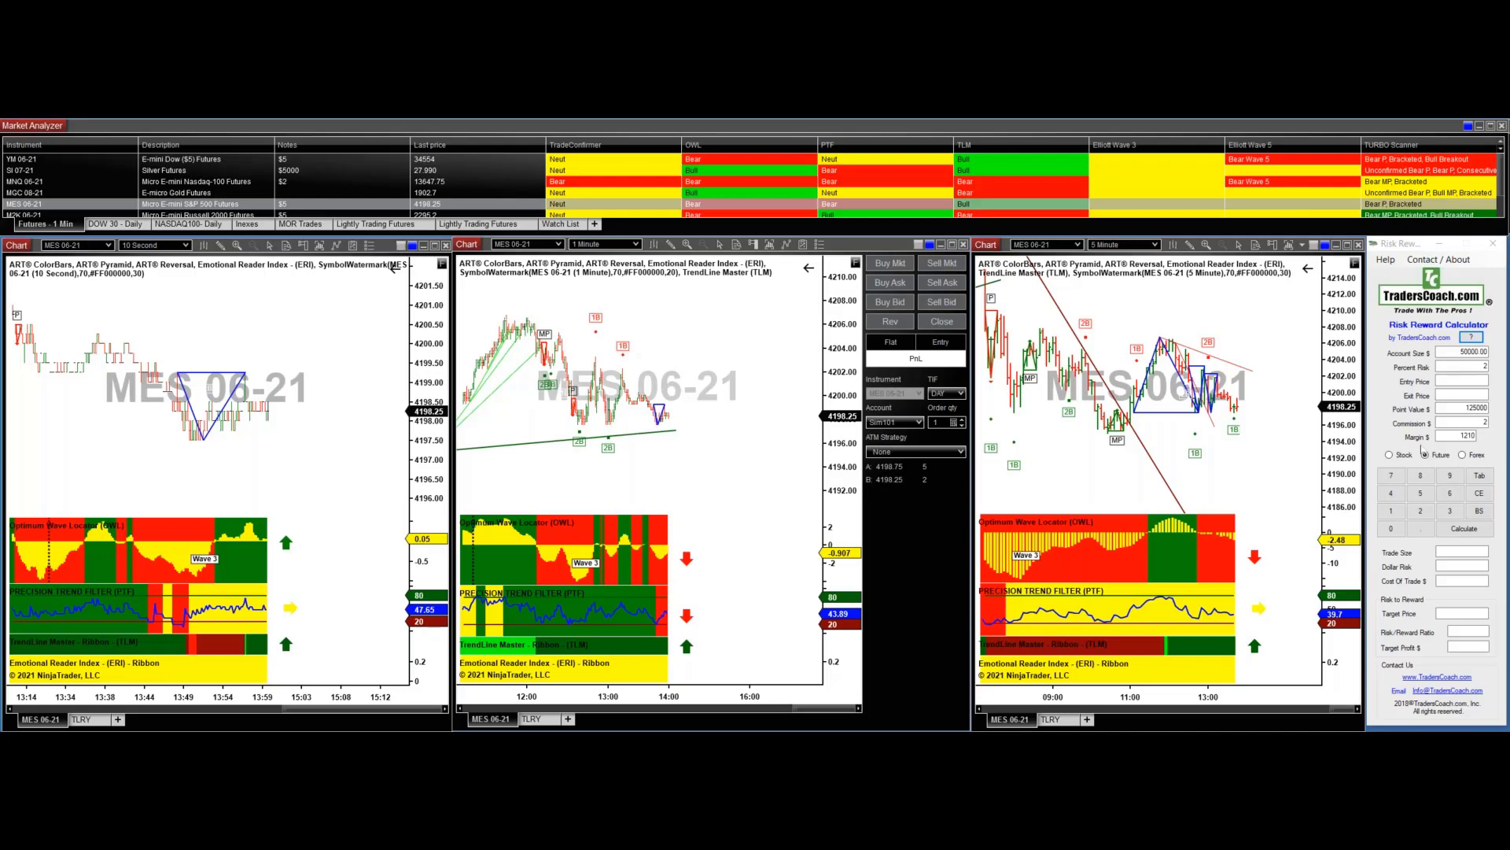
Maximize the 1-minute MES chart and draw arcs at the 1B high, 2B low, 13:00 low and next high
{"action": "left_click", "coordinate": [952, 245]}
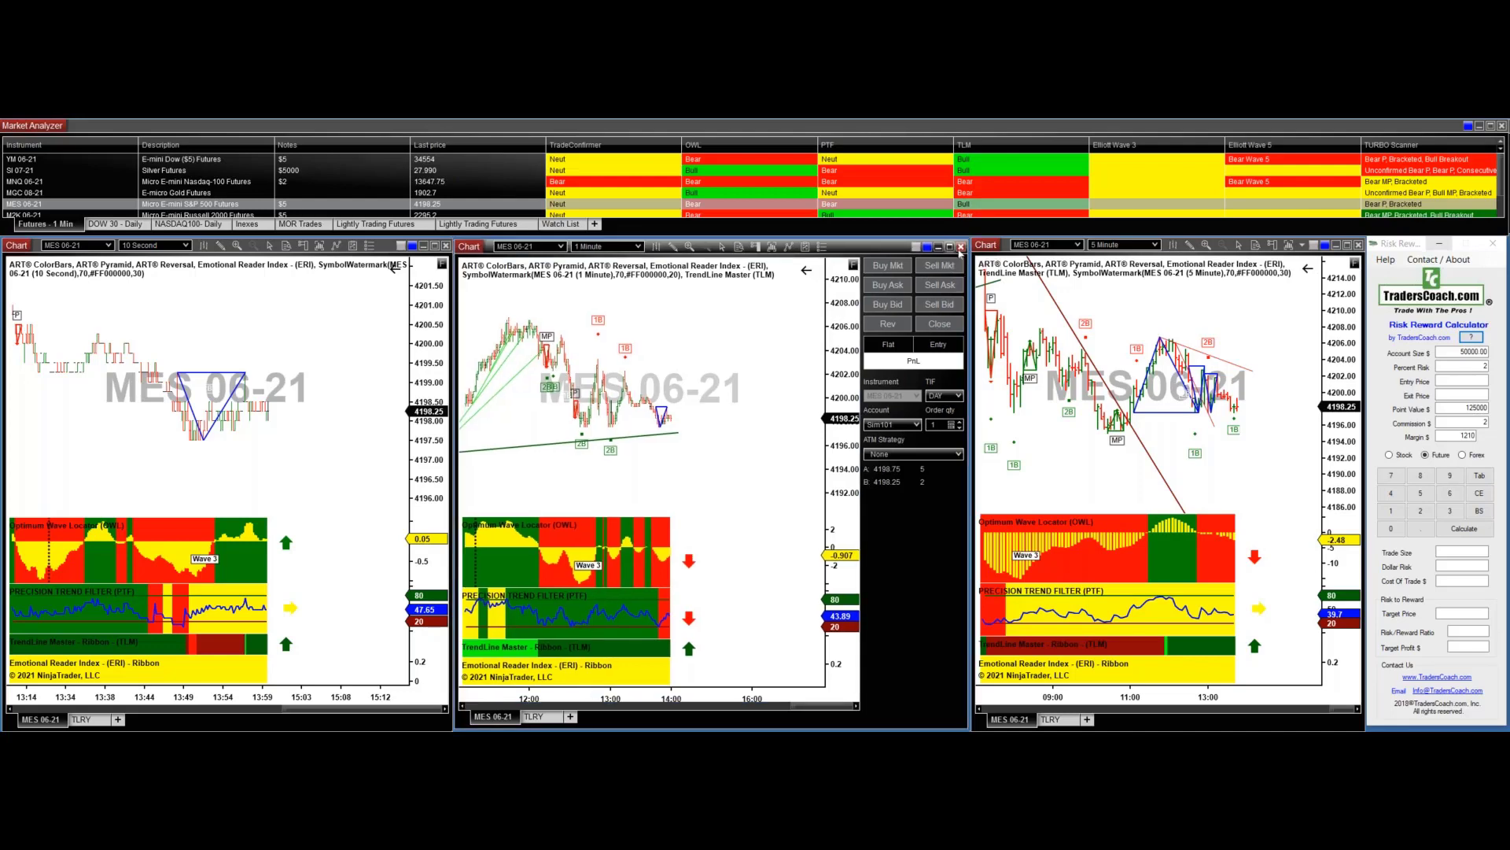
{"action": "scroll", "coordinate": [1343, 339], "scroll_direction": "up", "scroll_amount": 5}
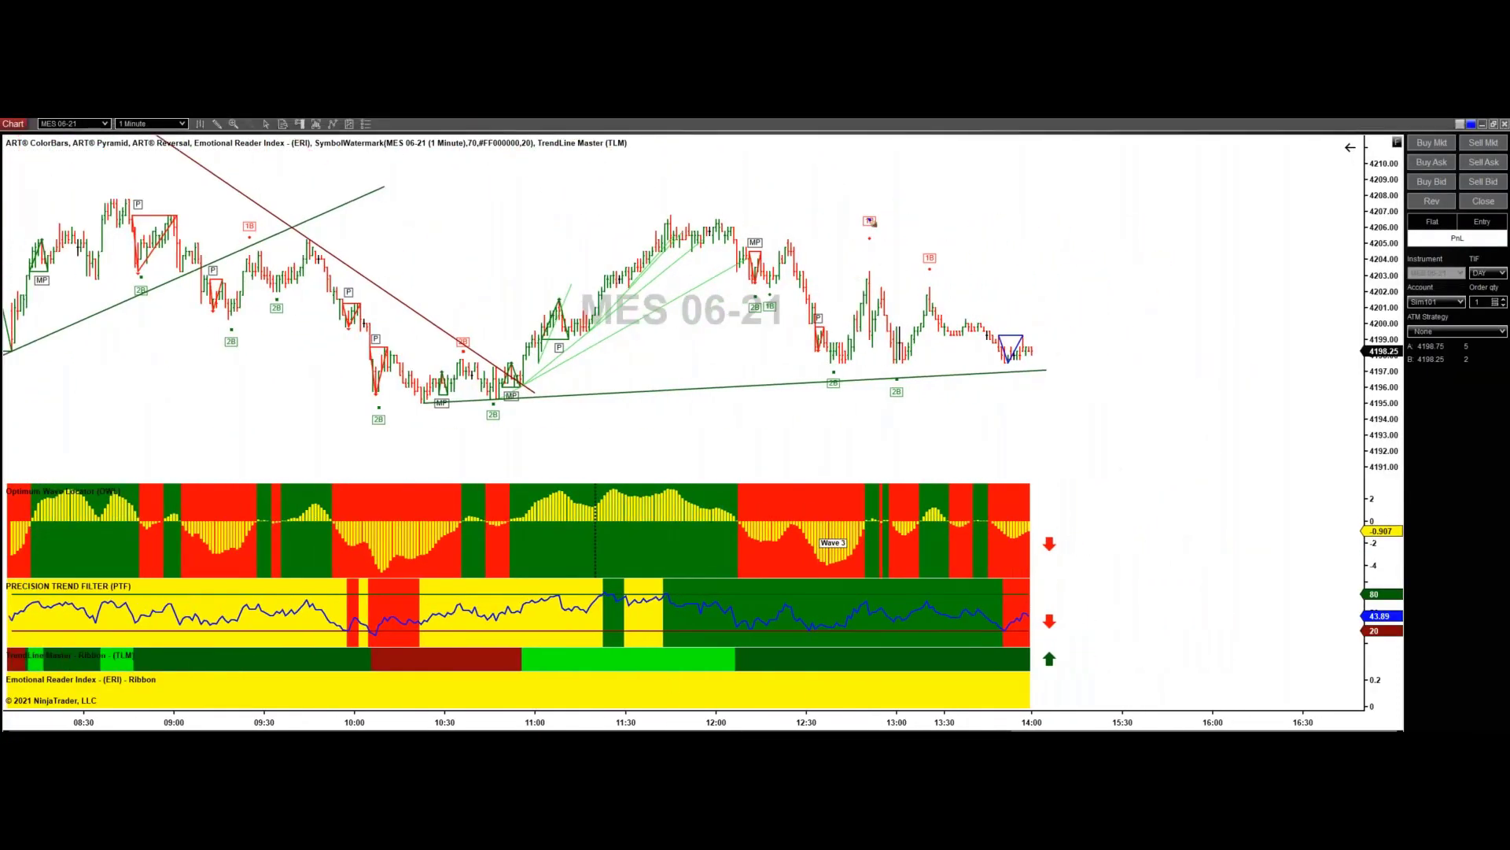
{"action": "mouse_move", "coordinate": [852, 282]}
{"action": "left_mouse_down"}
{"action": "mouse_move", "coordinate": [866, 260]}
{"action": "mouse_move", "coordinate": [887, 287]}
{"action": "mouse_move", "coordinate": [930, 270]}
{"action": "mouse_move", "coordinate": [950, 303]}
{"action": "mouse_move", "coordinate": [960, 277]}
{"action": "left_mouse_up"}
{"action": "mouse_move", "coordinate": [873, 362]}
{"action": "left_mouse_down"}
{"action": "mouse_move", "coordinate": [877, 389]}
{"action": "mouse_move", "coordinate": [932, 368]}
{"action": "mouse_move", "coordinate": [930, 386]}
{"action": "left_mouse_up"}
{"action": "left_click_drag", "start_coordinate": [812, 365], "coordinate": [852, 373]}
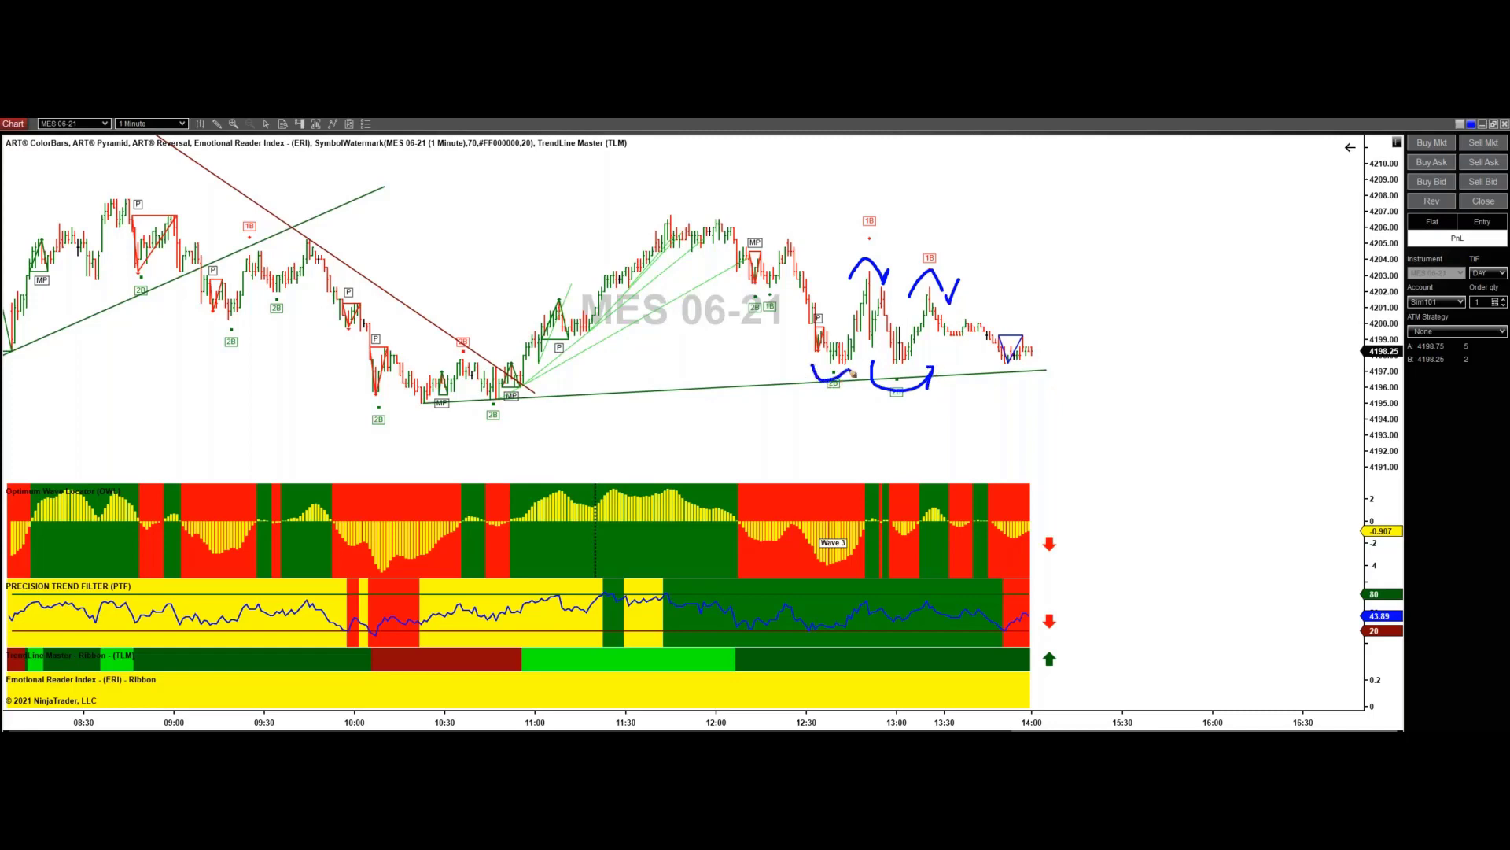
{"action": "mouse_move", "coordinate": [769, 233]}
{"action": "left_mouse_down"}
{"action": "mouse_move", "coordinate": [806, 225]}
{"action": "mouse_move", "coordinate": [821, 242]}
{"action": "left_mouse_up"}
Trace the drop from the 12:00 highs, circle the P and MP markers, and arc the late-morning swings
{"action": "mouse_move", "coordinate": [731, 238]}
{"action": "left_mouse_down"}
{"action": "mouse_move", "coordinate": [755, 286]}
{"action": "mouse_move", "coordinate": [783, 268]}
{"action": "left_mouse_up"}
{"action": "mouse_move", "coordinate": [834, 321]}
{"action": "left_mouse_down"}
{"action": "mouse_move", "coordinate": [815, 324]}
{"action": "mouse_move", "coordinate": [830, 344]}
{"action": "mouse_move", "coordinate": [826, 320]}
{"action": "left_mouse_up"}
{"action": "mouse_move", "coordinate": [755, 244]}
{"action": "left_mouse_down"}
{"action": "mouse_move", "coordinate": [768, 253]}
{"action": "mouse_move", "coordinate": [758, 240]}
{"action": "left_mouse_up"}
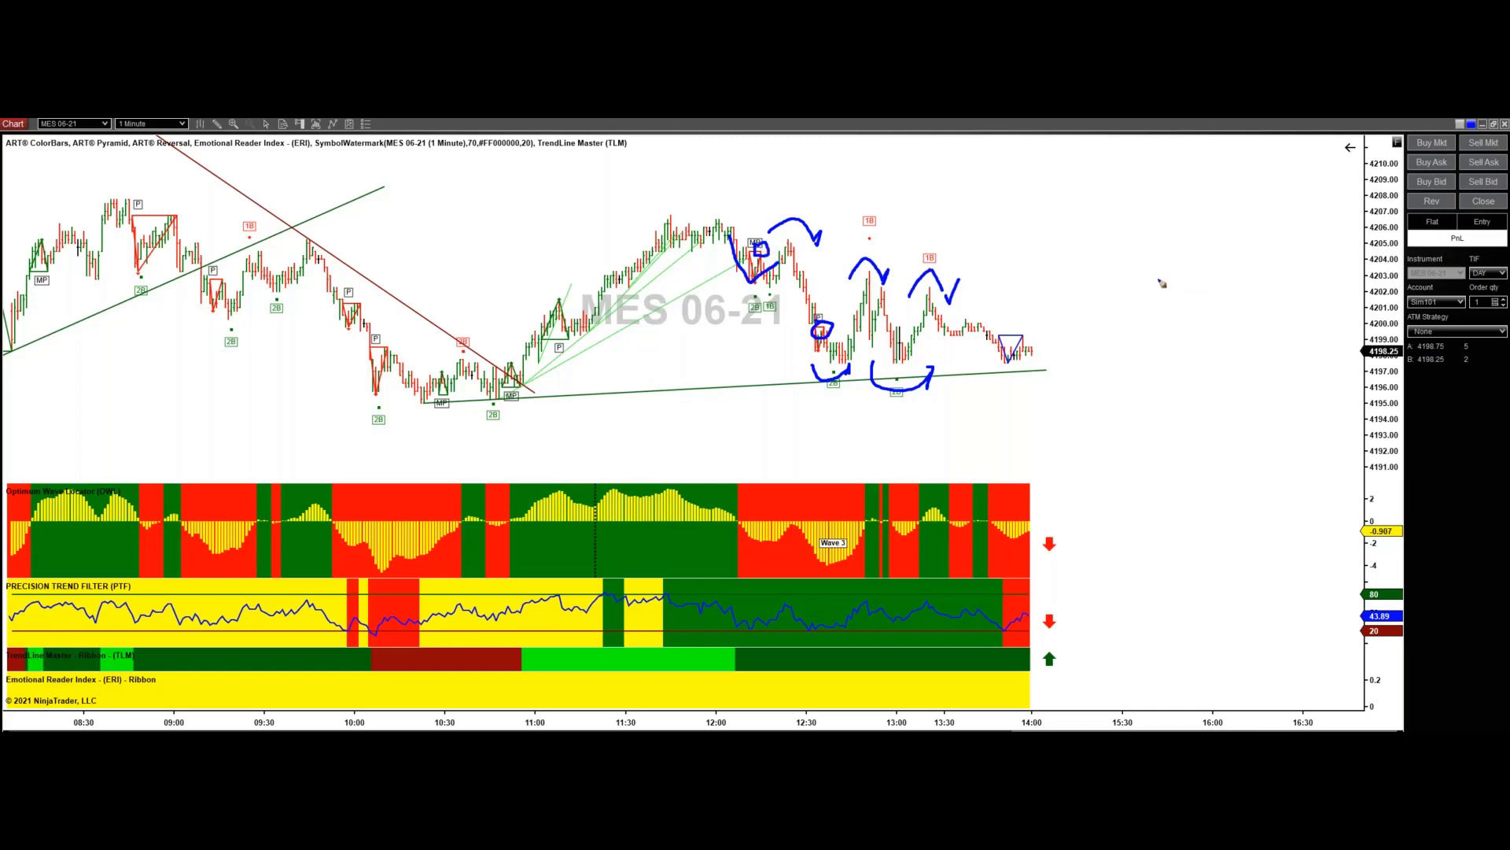
{"action": "left_click_drag", "start_coordinate": [653, 218], "coordinate": [683, 206]}
{"action": "left_click_drag", "start_coordinate": [560, 355], "coordinate": [599, 346]}
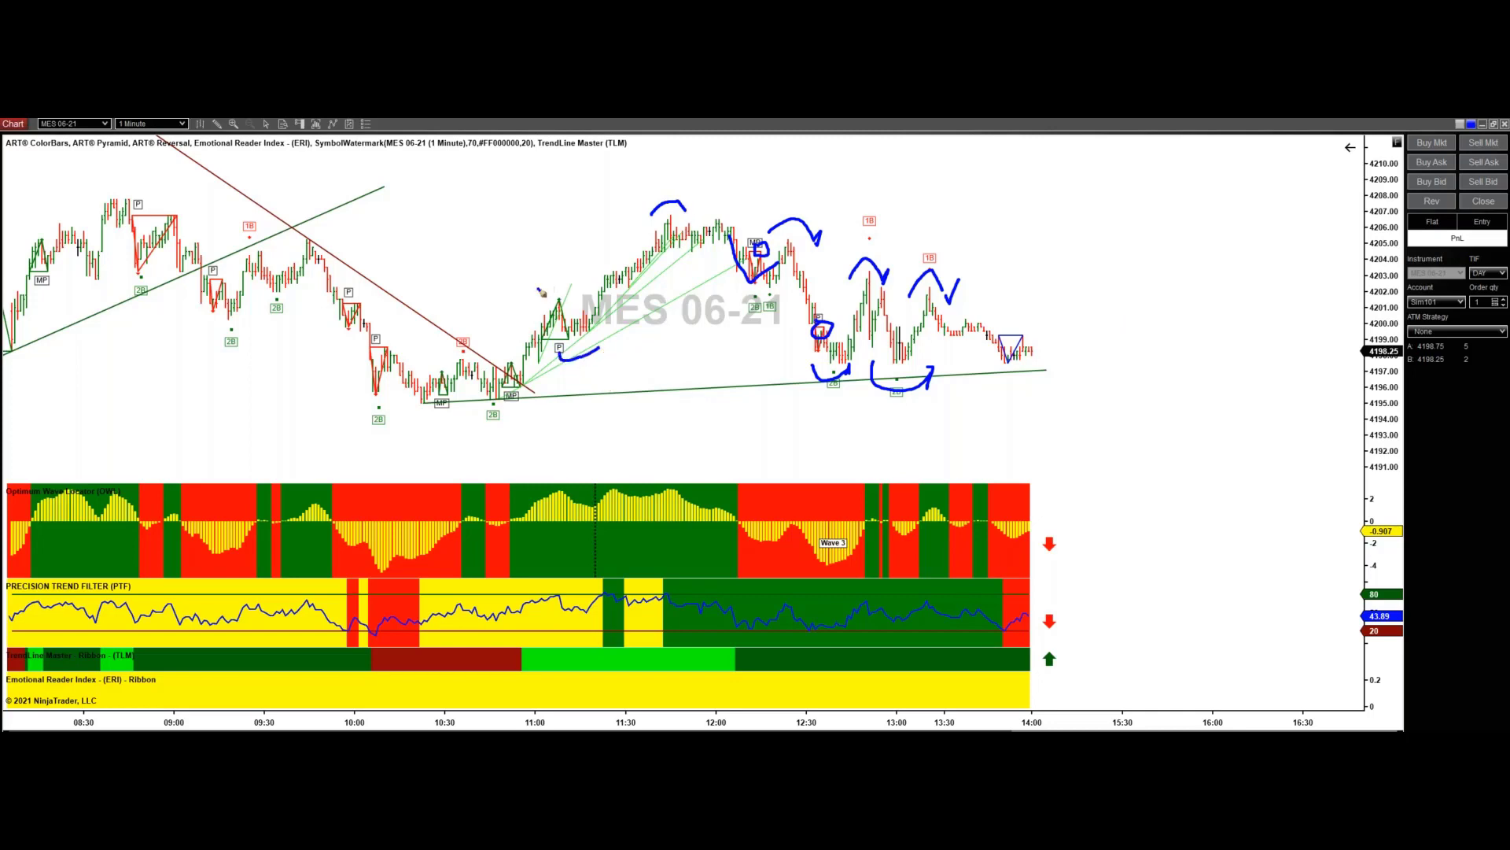